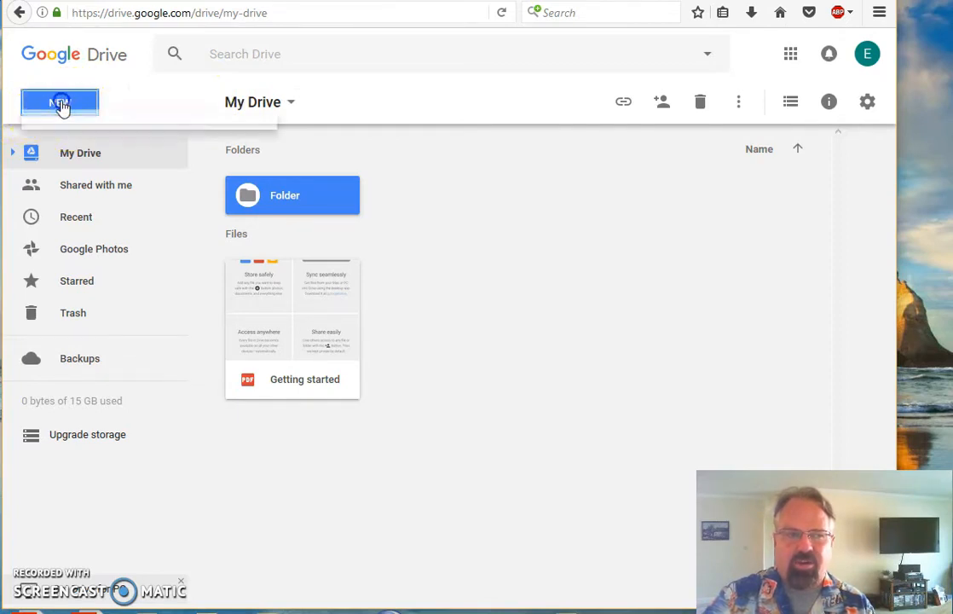
- Create a new blank Google Form from My Drive
click(62, 106)
mouse_move(86, 283)
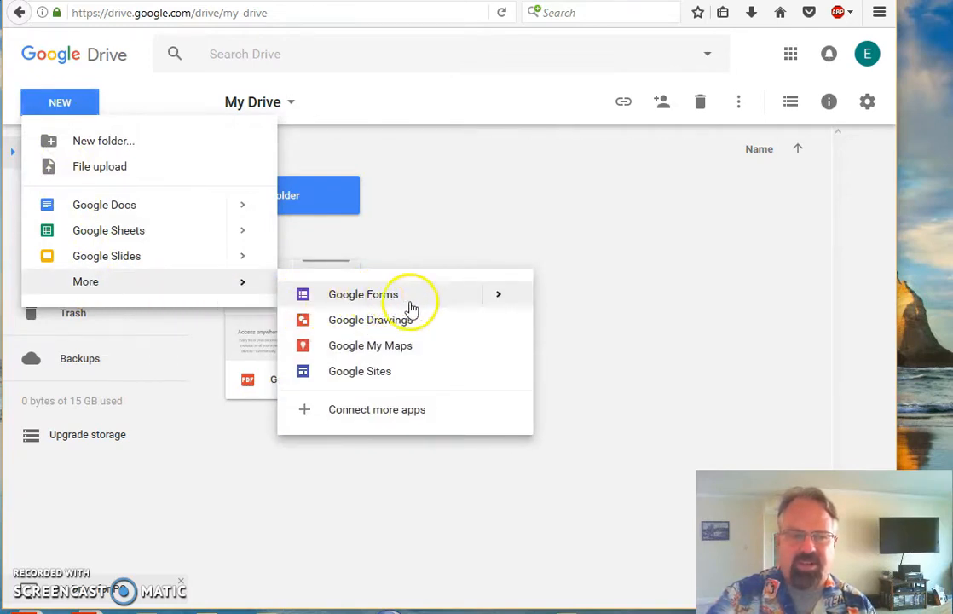
mouse_move(506, 308)
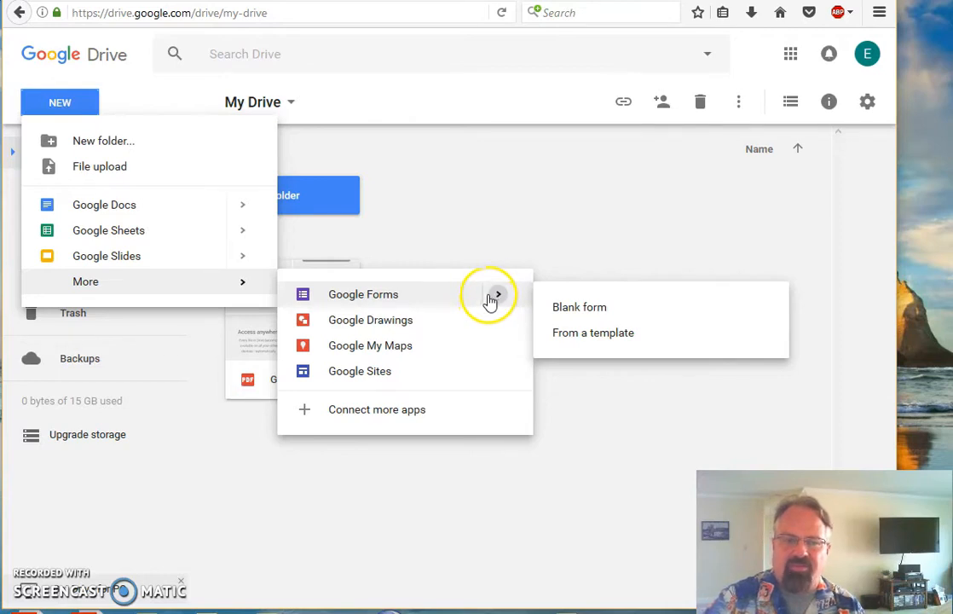
click(369, 295)
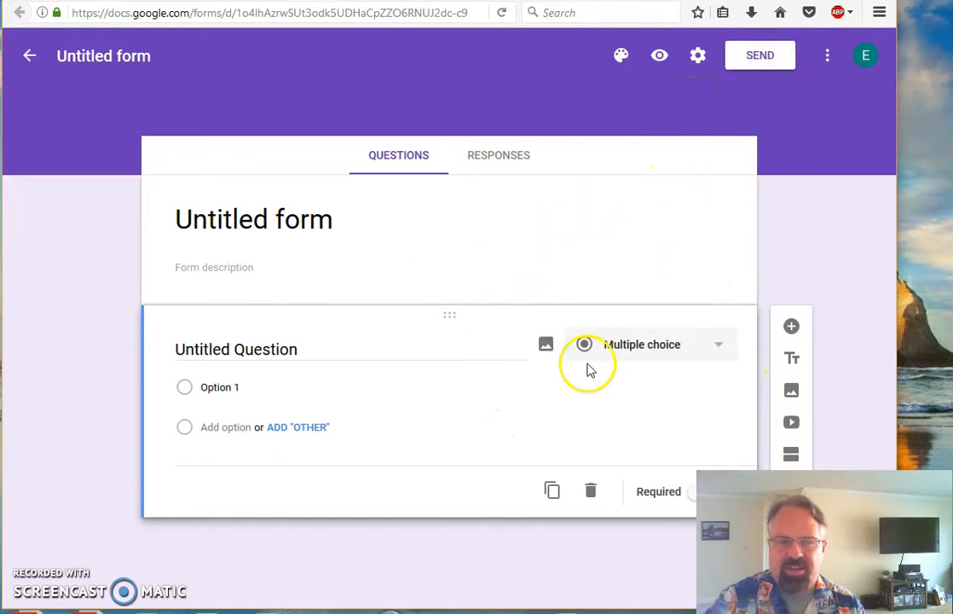
- Title the form "Color Quiz" and apply the same name to the form file
click(330, 216)
drag(310, 216, 166, 209)
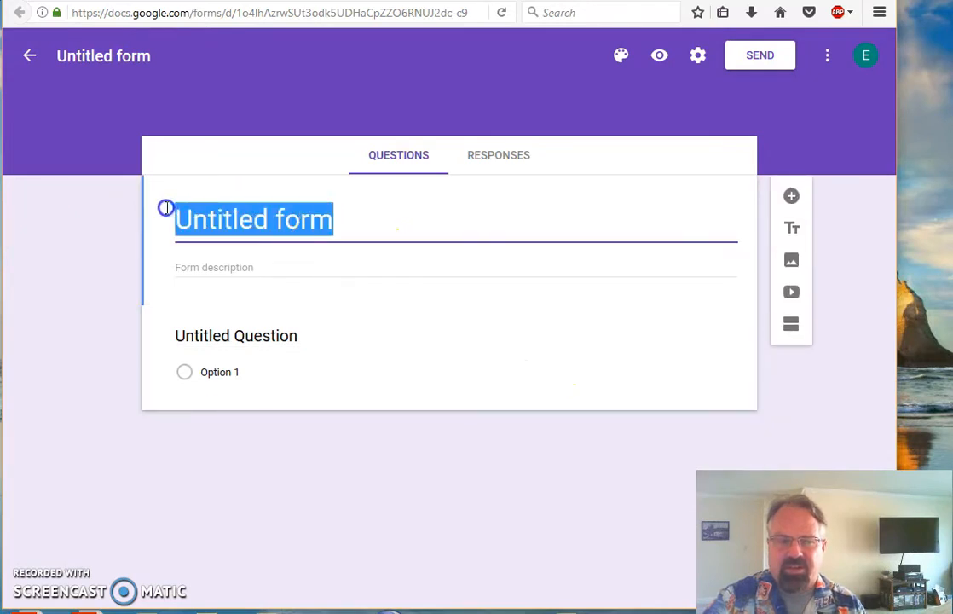
text(Color Quiz)
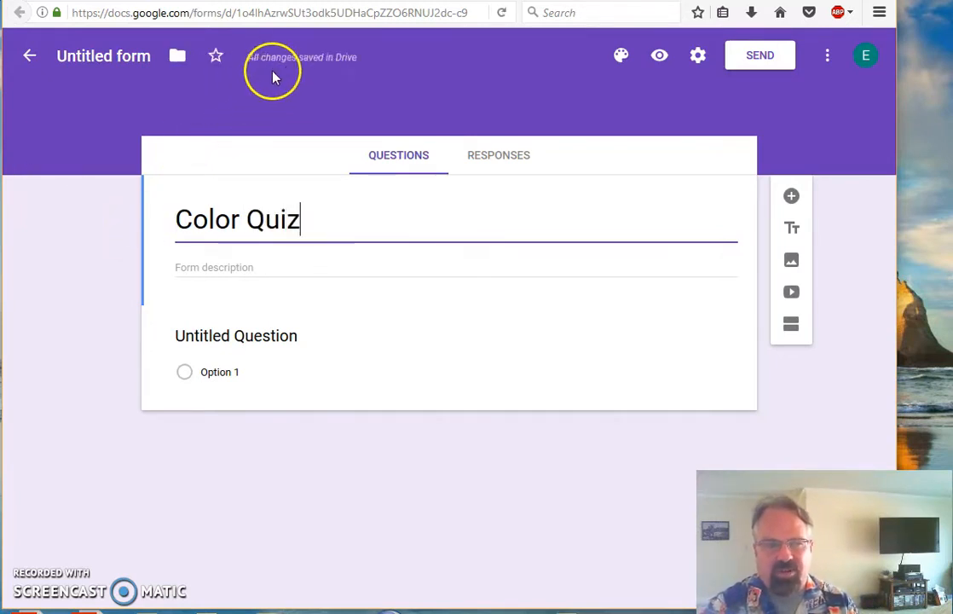
click(94, 58)
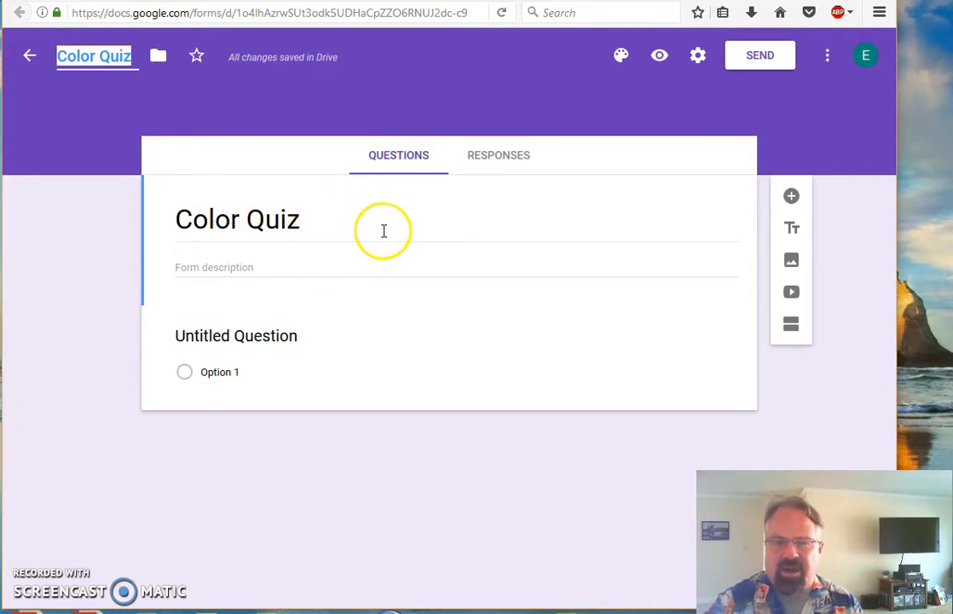
- Set the form's theme color to light blue
click(621, 58)
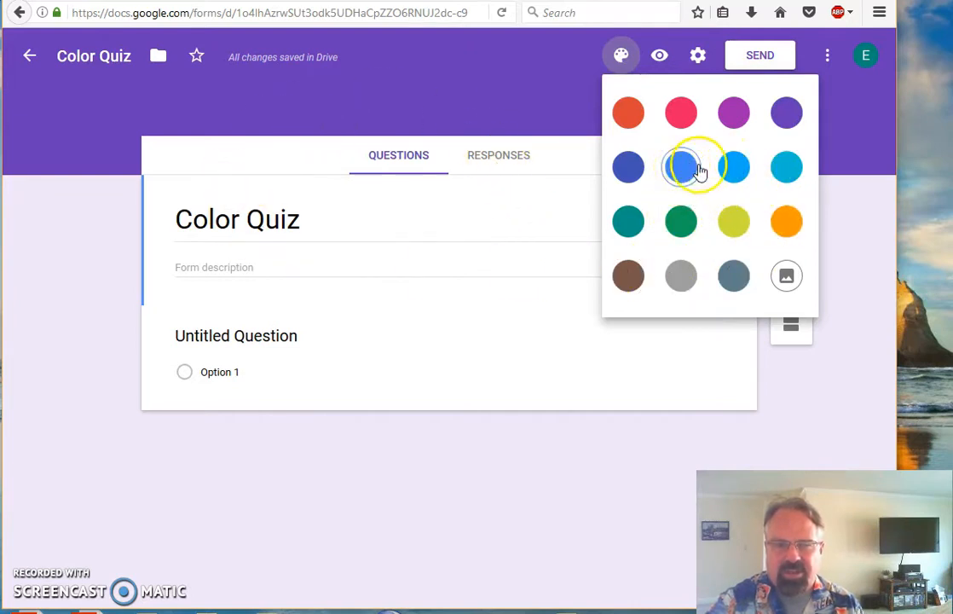
click(735, 167)
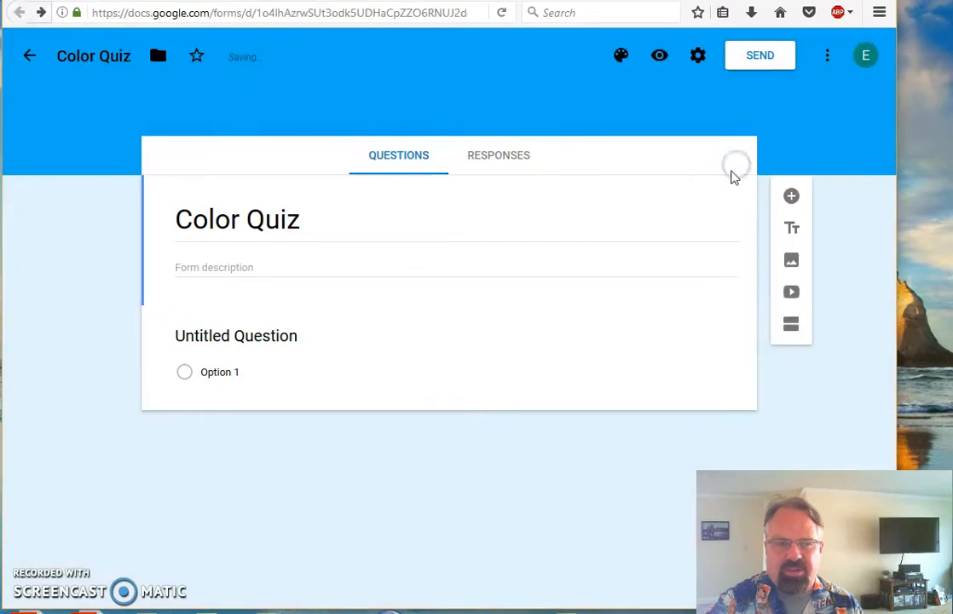
- Upload 1280px-Planets2013.svg.png as the form's header theme image, shifting the crop region toward the sun
click(621, 56)
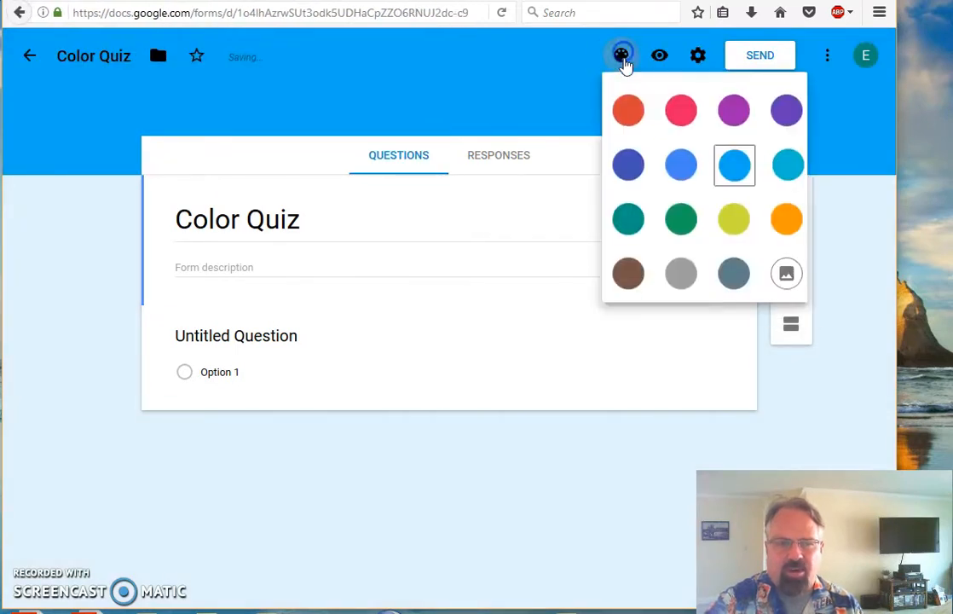
click(786, 275)
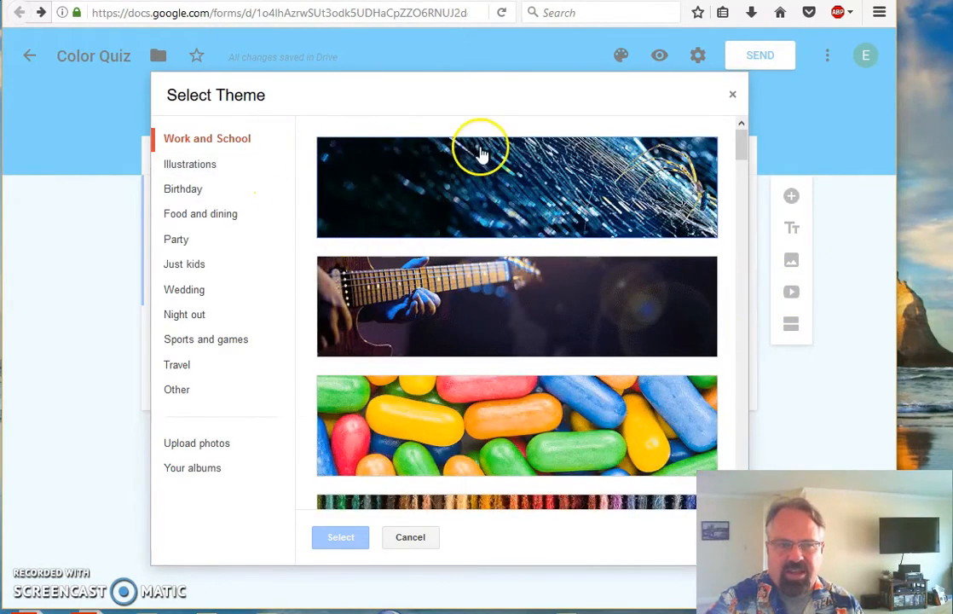
scroll(487, 141, down, 3)
scroll(487, 143, down, 15)
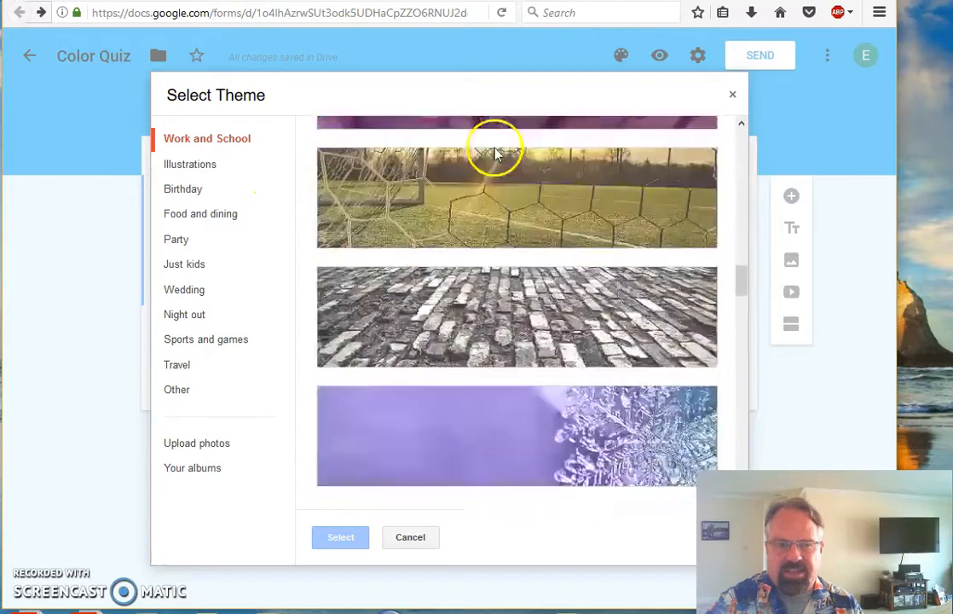
click(197, 448)
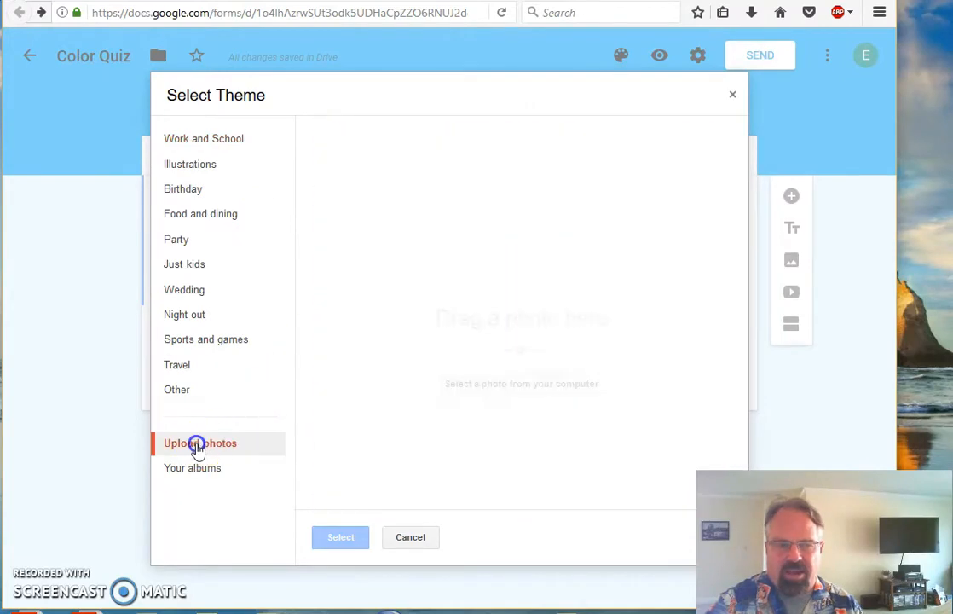
click(550, 383)
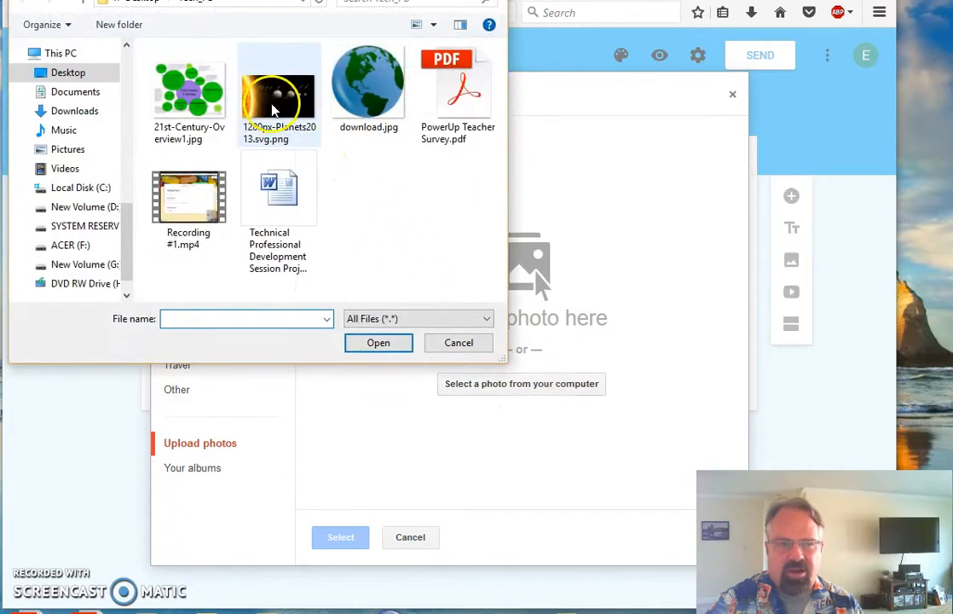
double_click(273, 104)
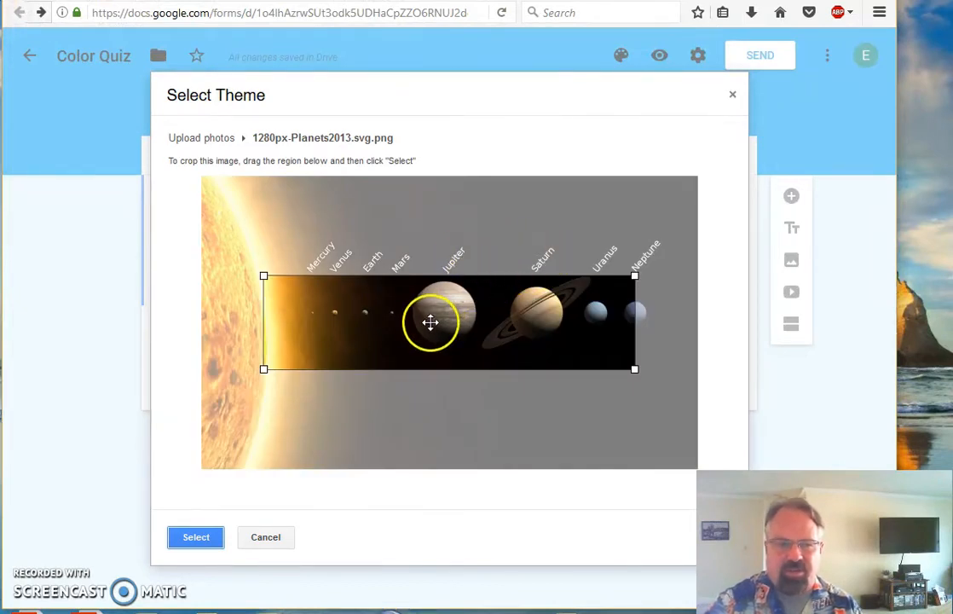
drag(428, 303, 382, 306)
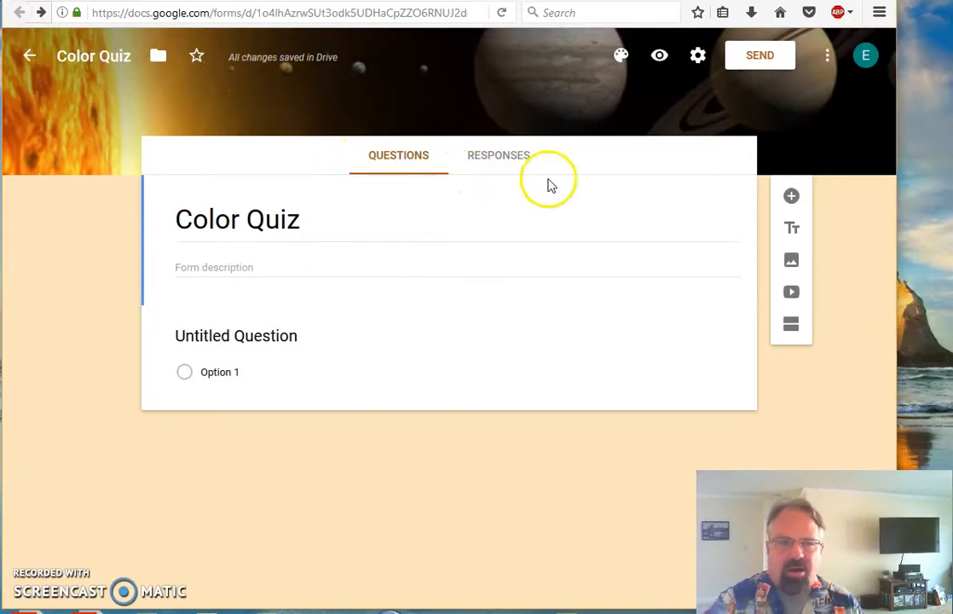
- Preview the form as respondents see it, and return to editing
click(661, 58)
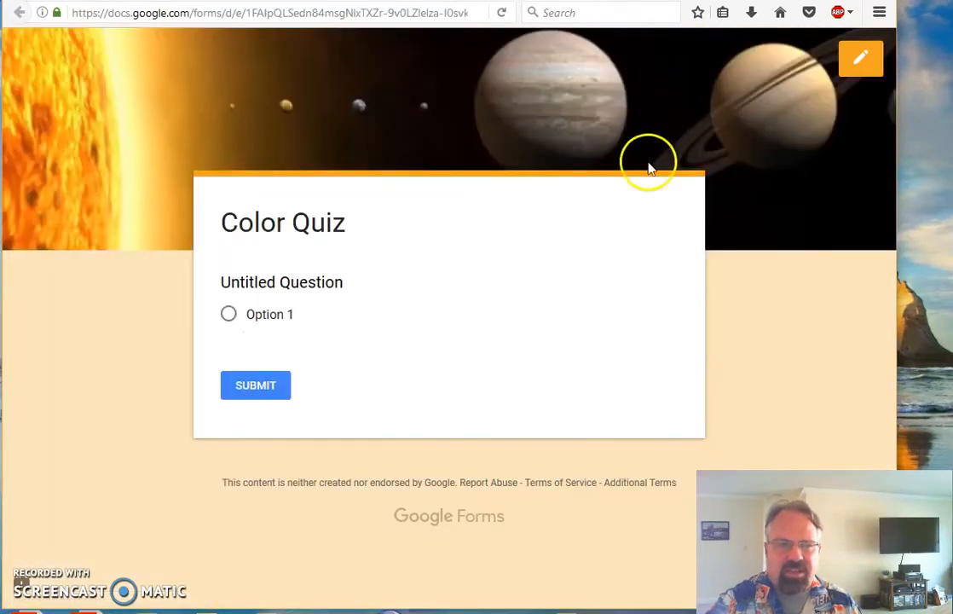
key(ctrl+w)
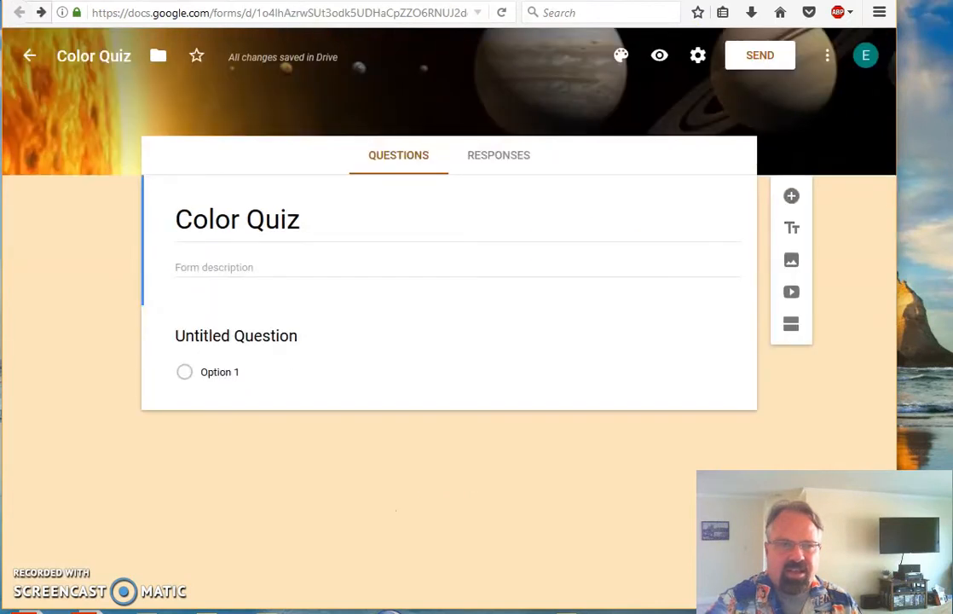
- In the form settings, collect email addresses with response receipts if the respondent requests them, and disable the link to submit another response
click(699, 56)
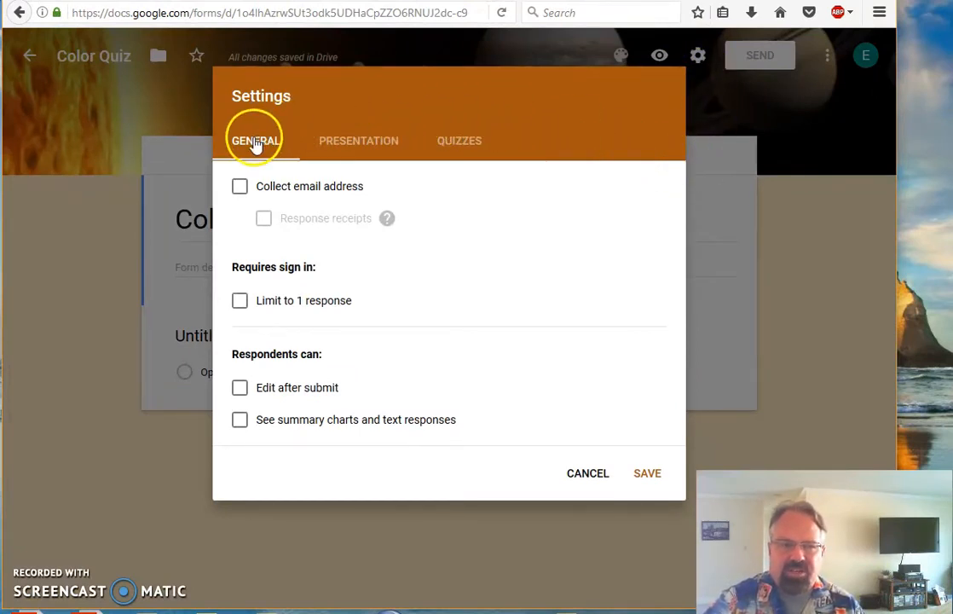
click(240, 187)
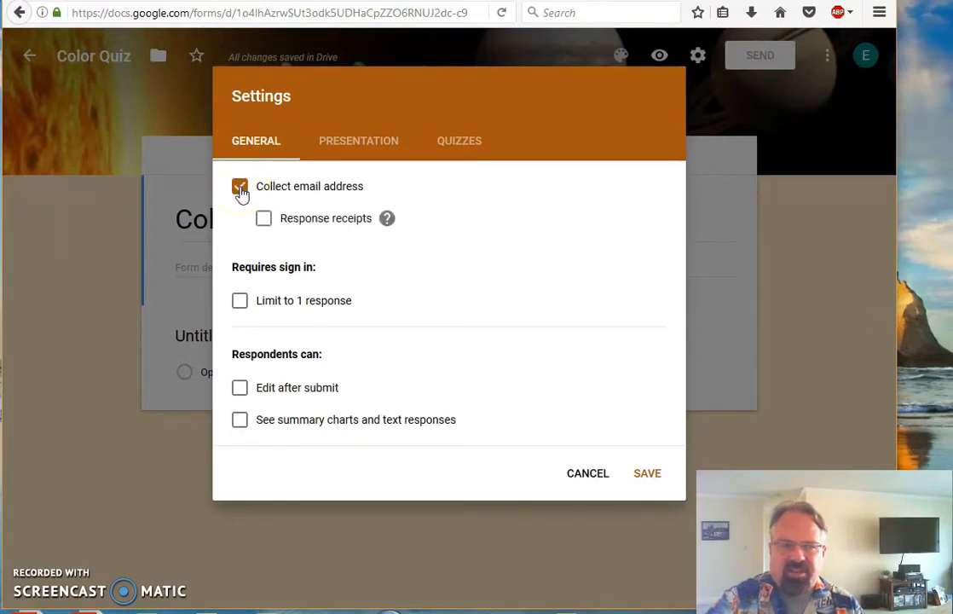
click(264, 221)
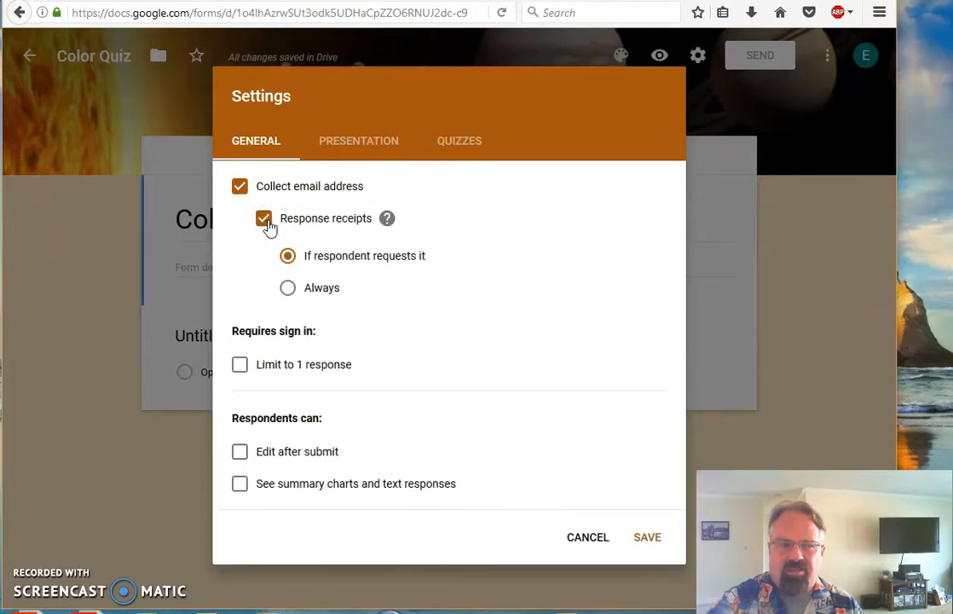
mouse_move(381, 220)
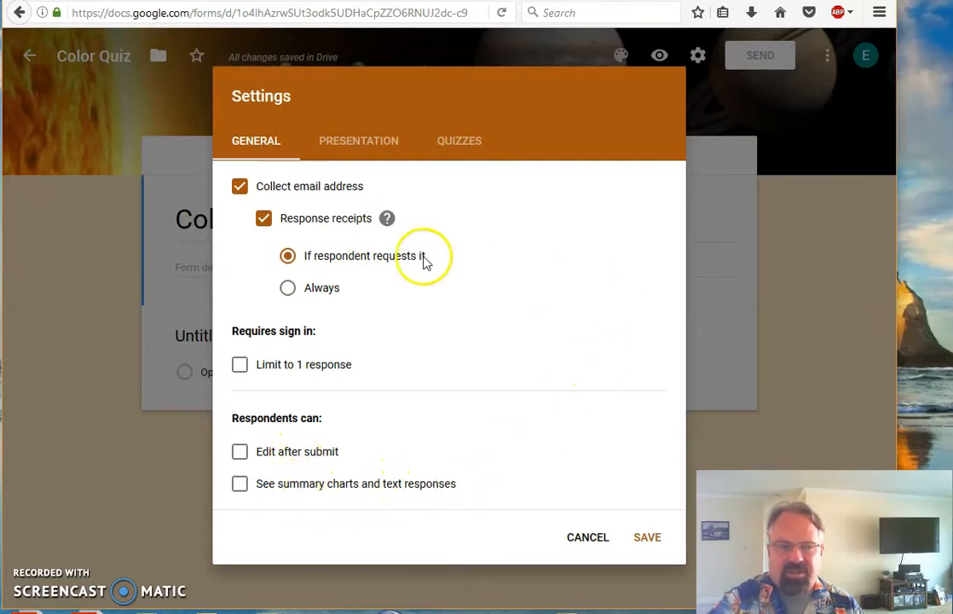
click(353, 148)
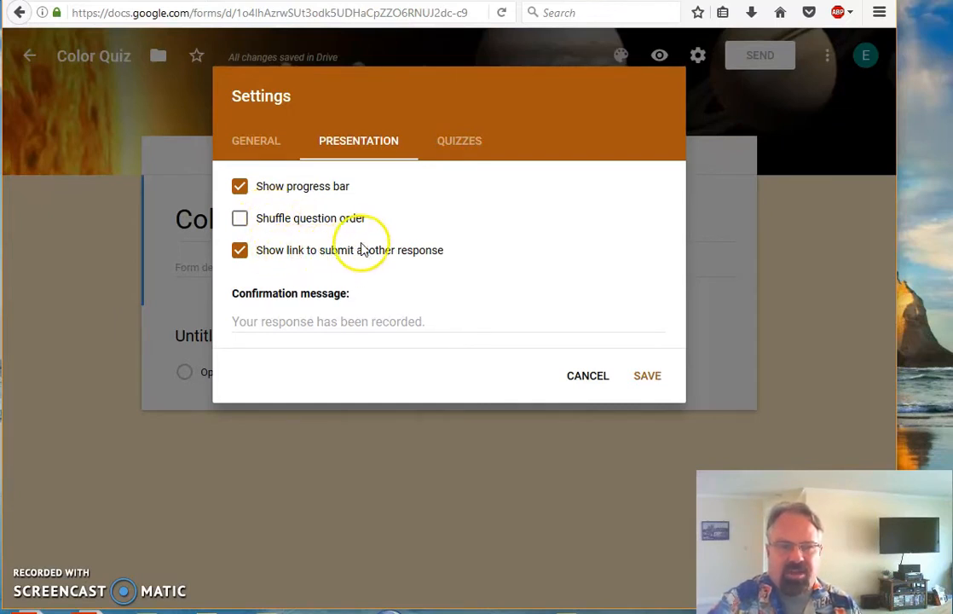
click(241, 253)
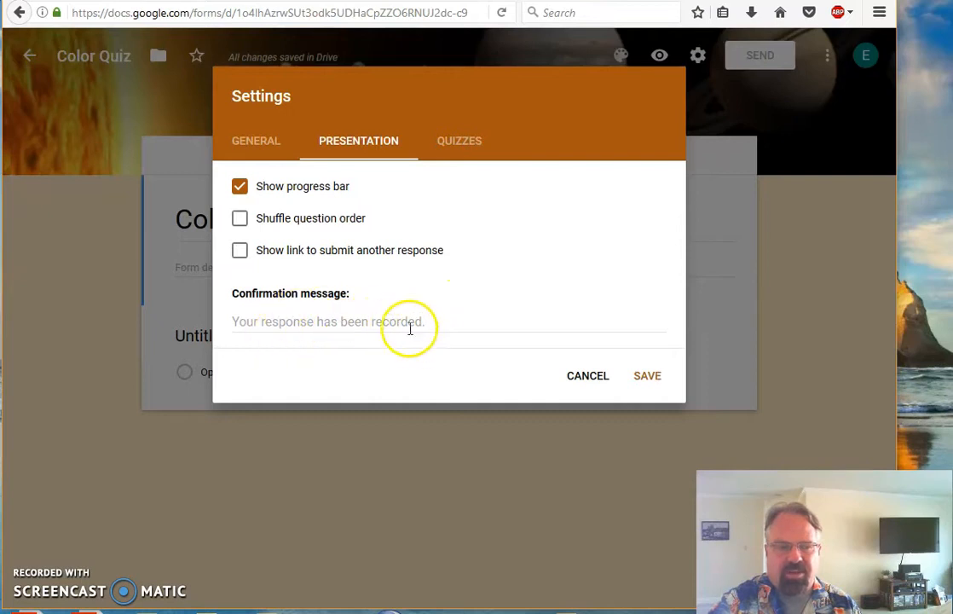
- Make the form a quiz and save the settings
click(463, 144)
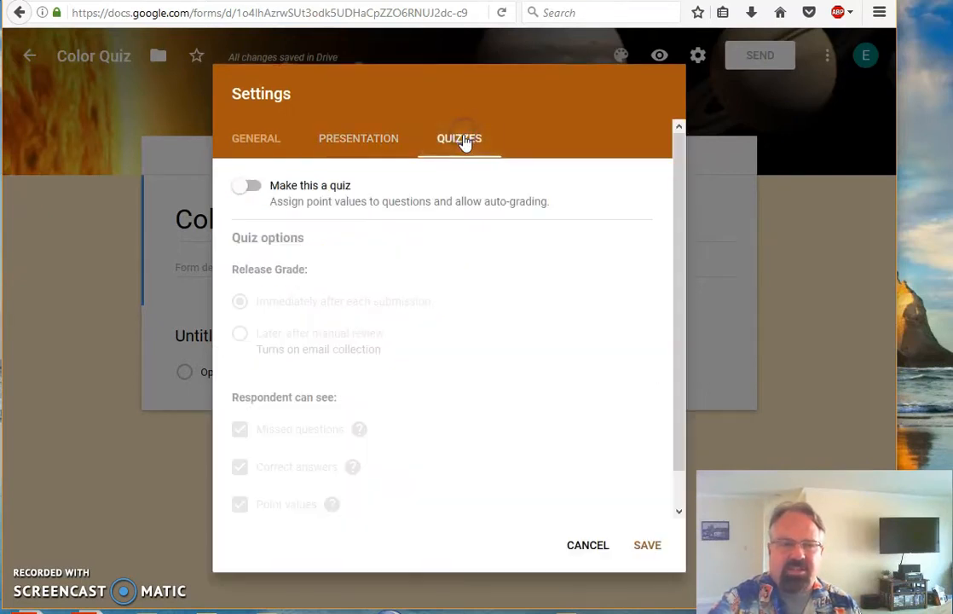
click(252, 186)
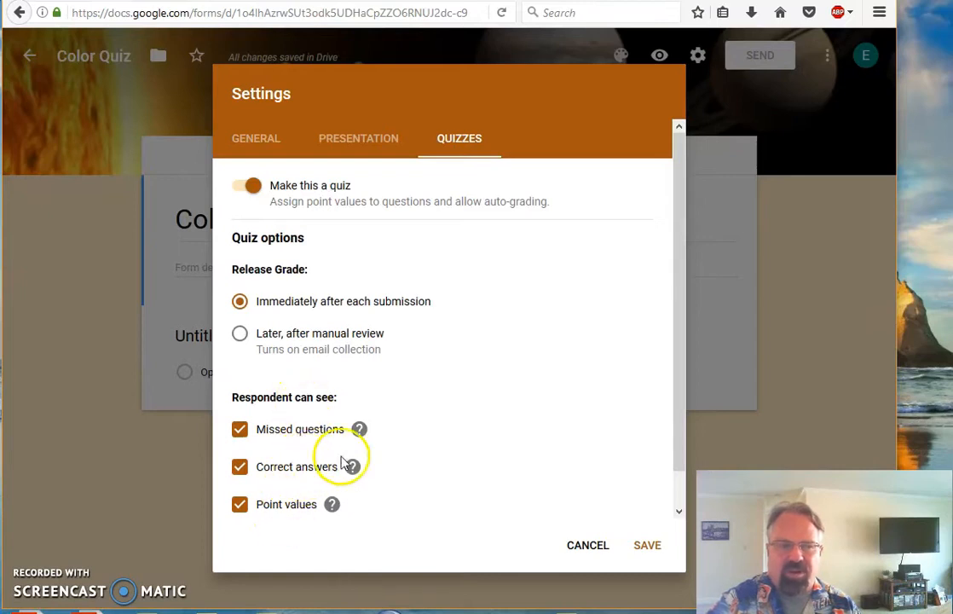
click(648, 546)
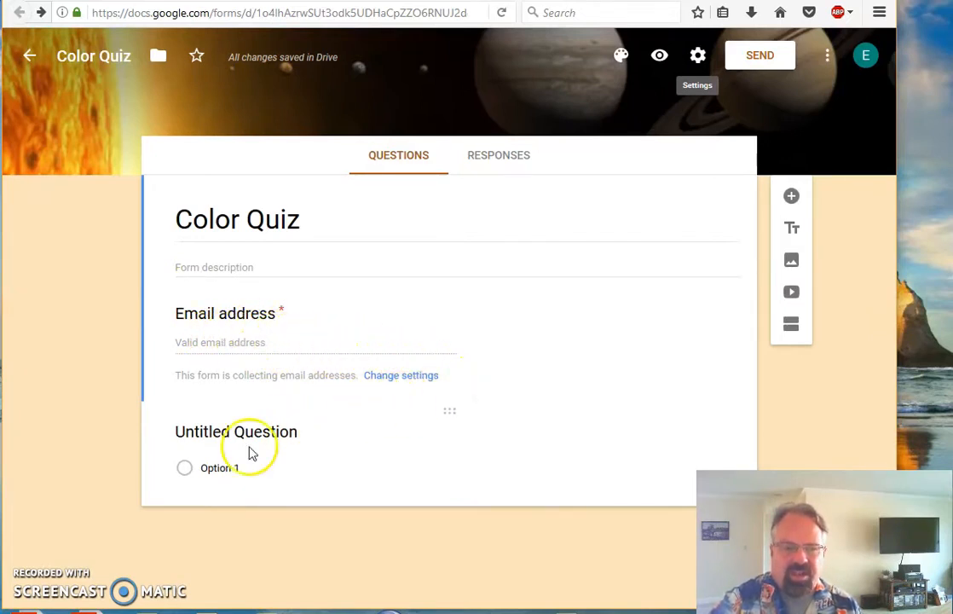
- Replace the untitled question's text with "What color is the sky?"
click(293, 457)
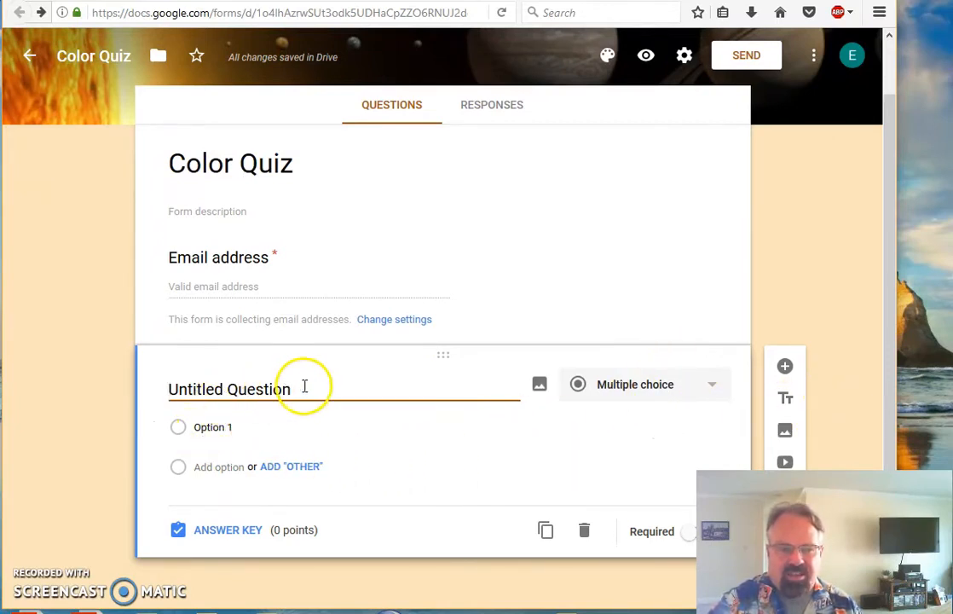
drag(291, 389, 111, 378)
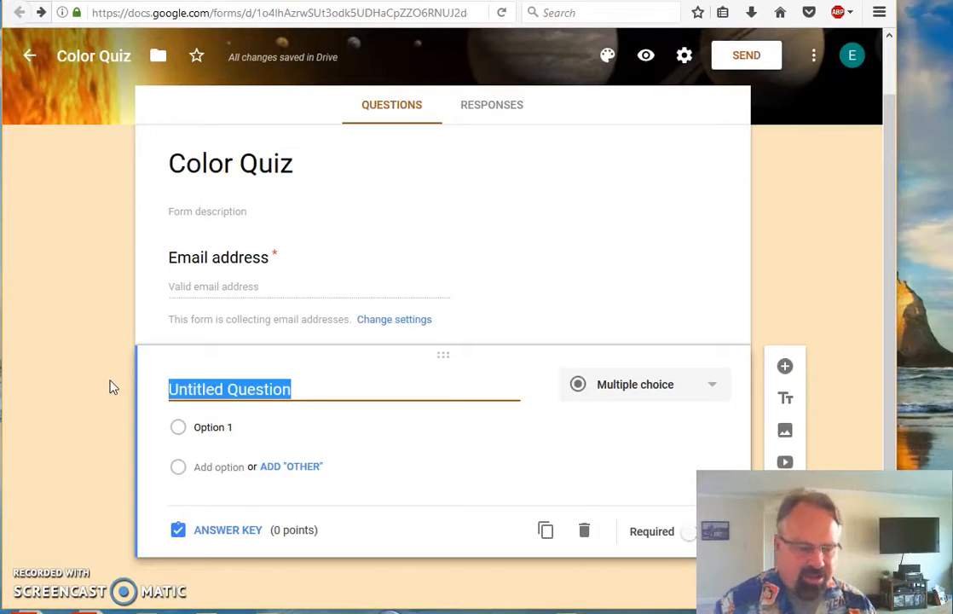
text(What color is the sky?)
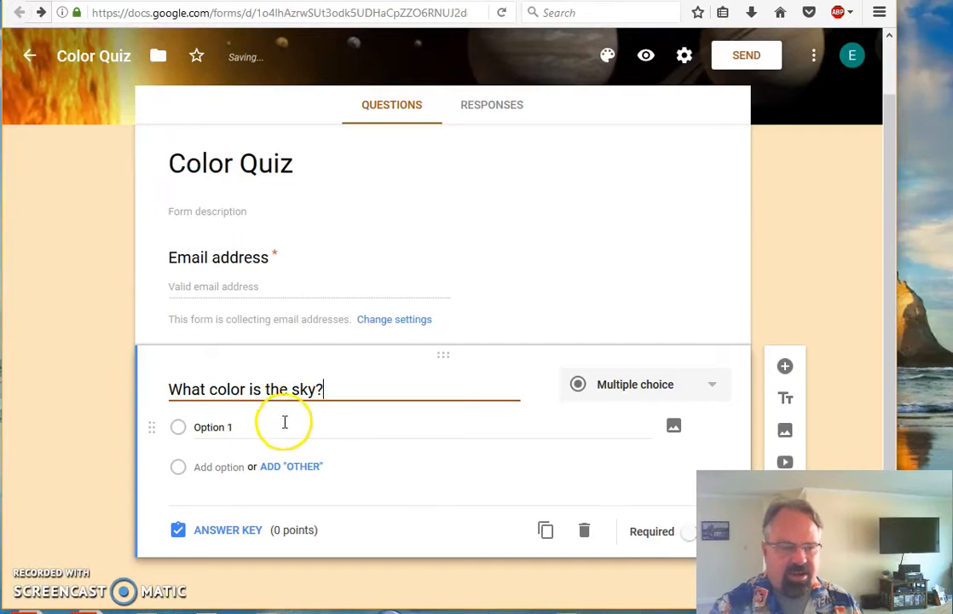
- Give the sky color question five answer options: Red, Green, Yellow, Blue and Purple
drag(241, 428, 179, 422)
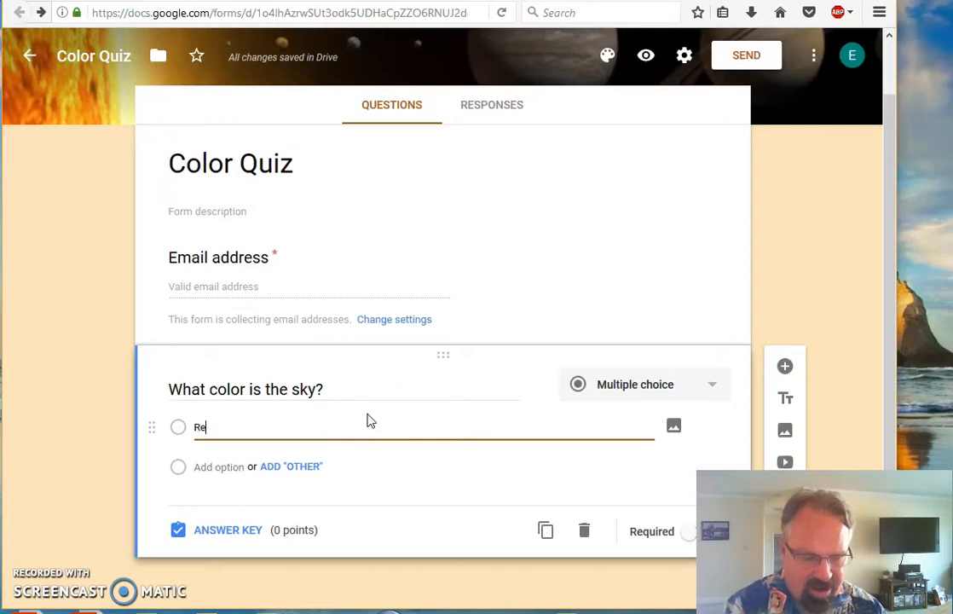
key(Return)
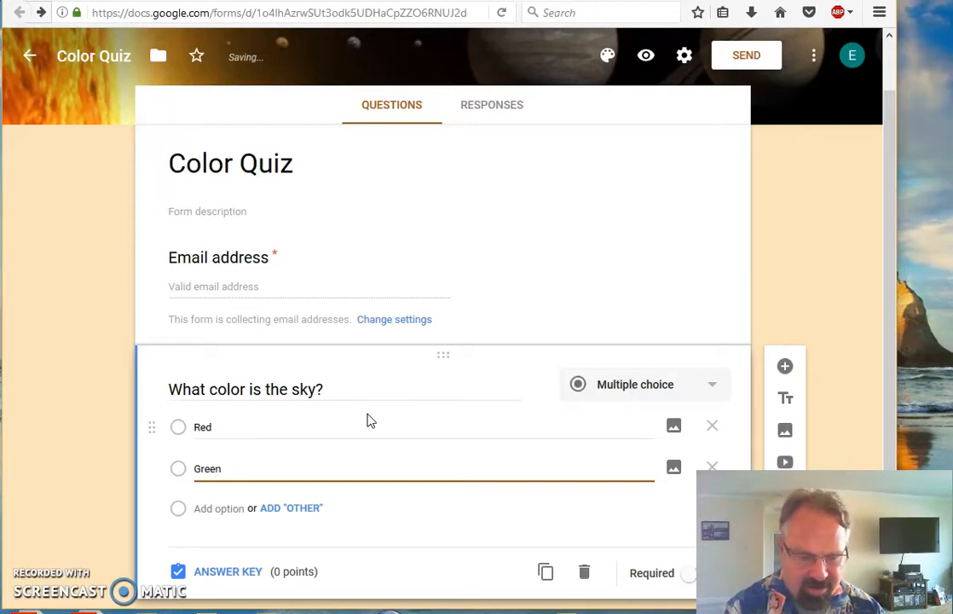
key(Return)
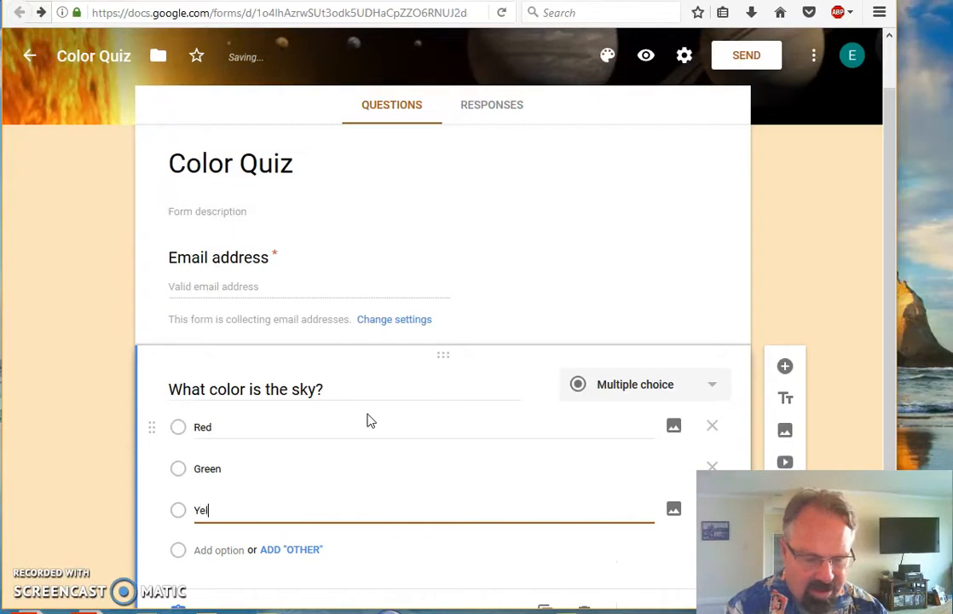
key(Return)
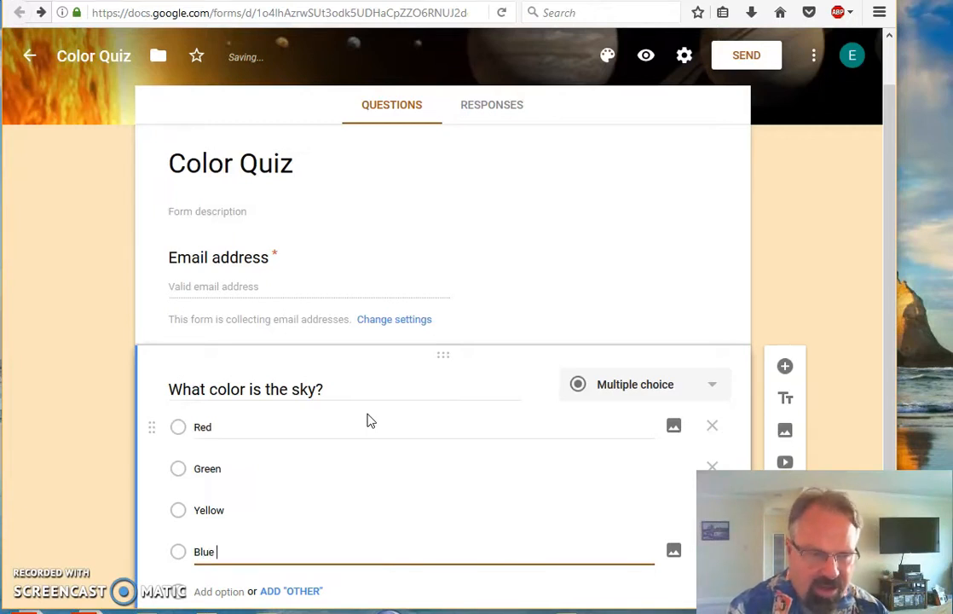
key(Return)
scroll(451, 343, down, 2)
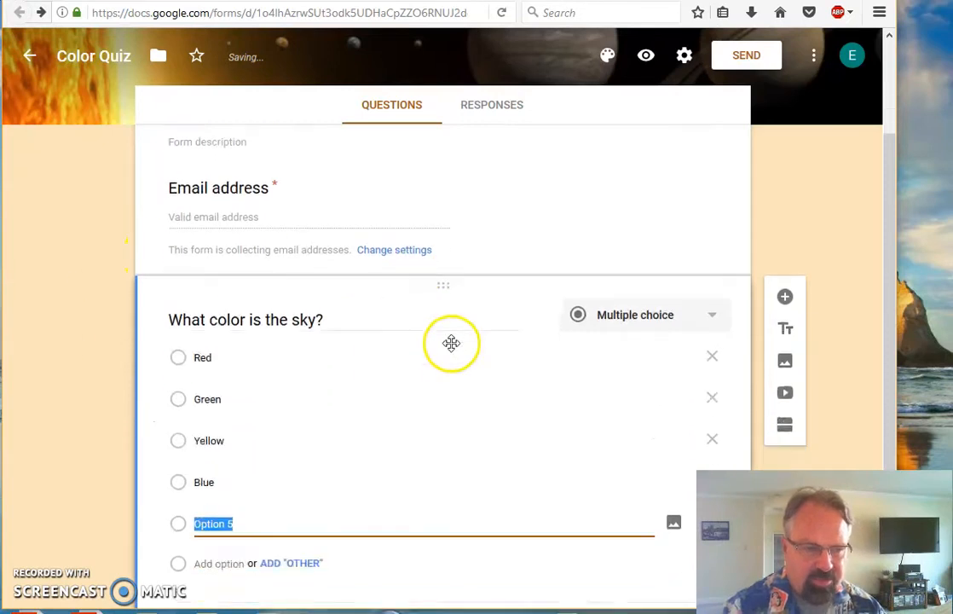
scroll(452, 341, down, 2)
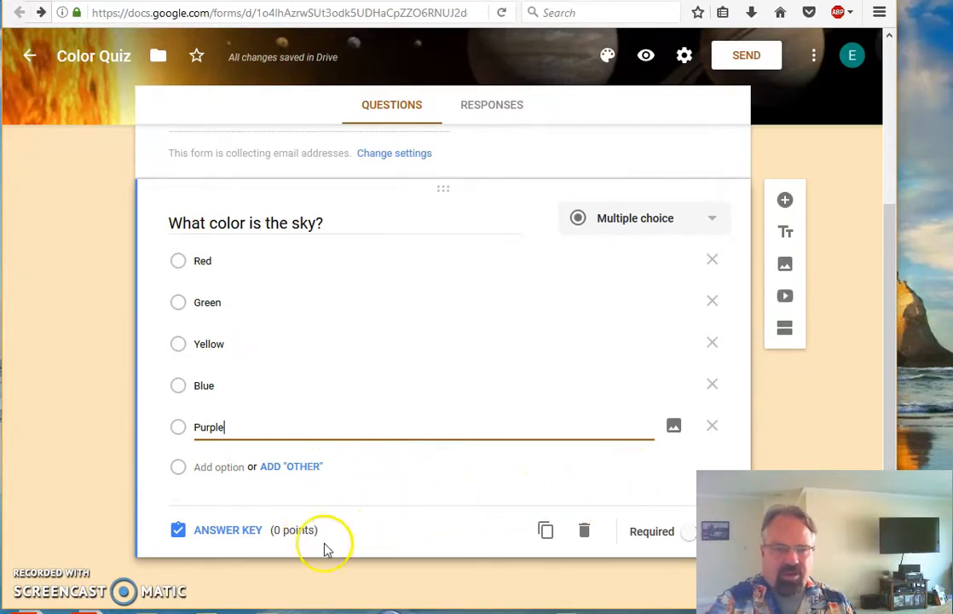
- In the sky color question's answer key, mark Blue as the correct answer and make it worth 2 points
click(227, 532)
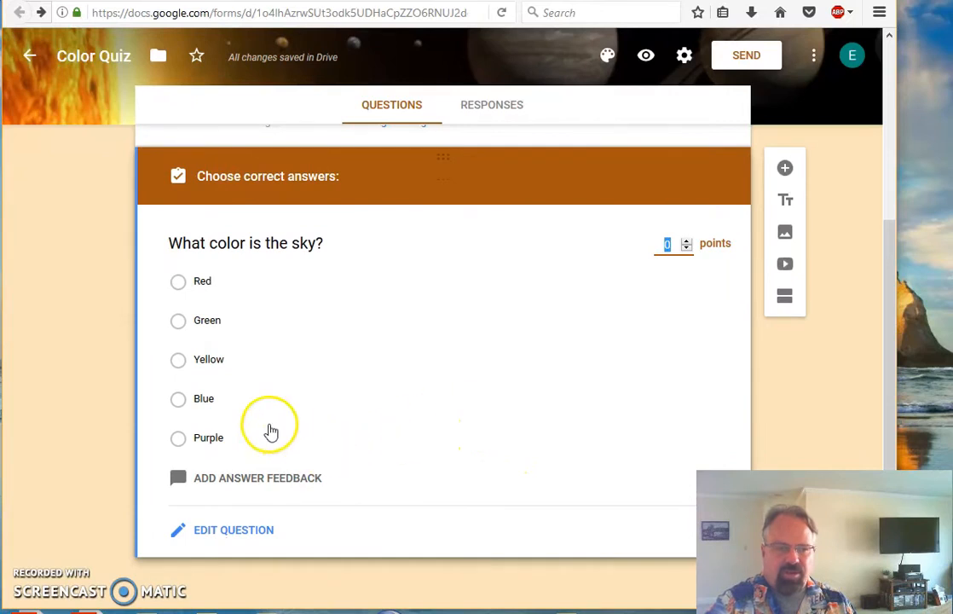
click(177, 402)
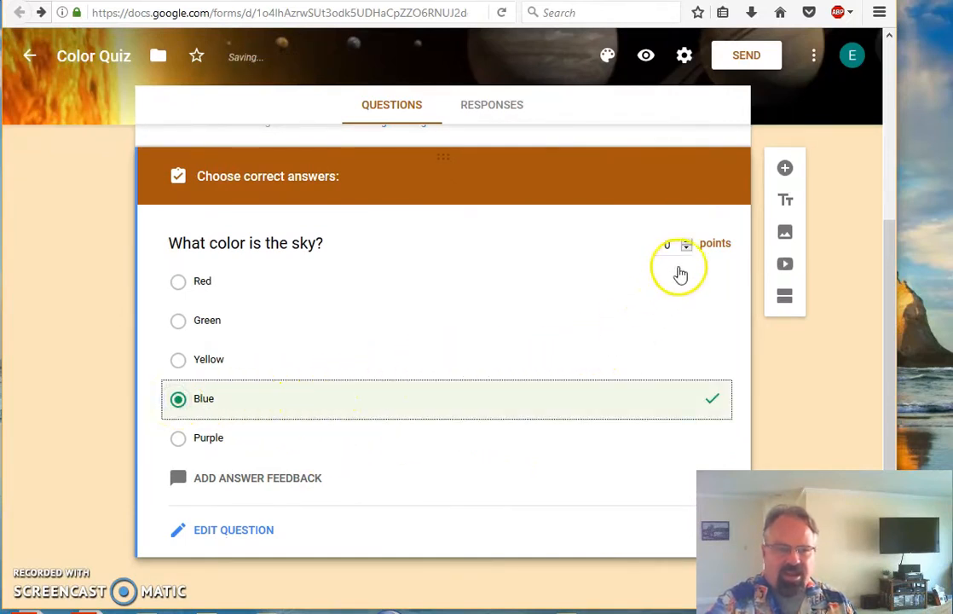
click(688, 243)
click(687, 243)
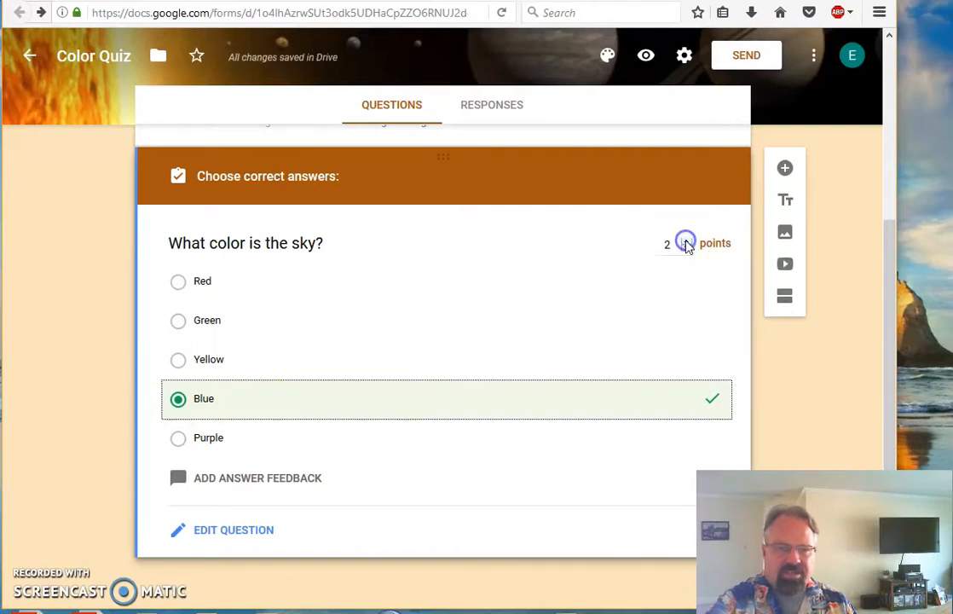
click(686, 247)
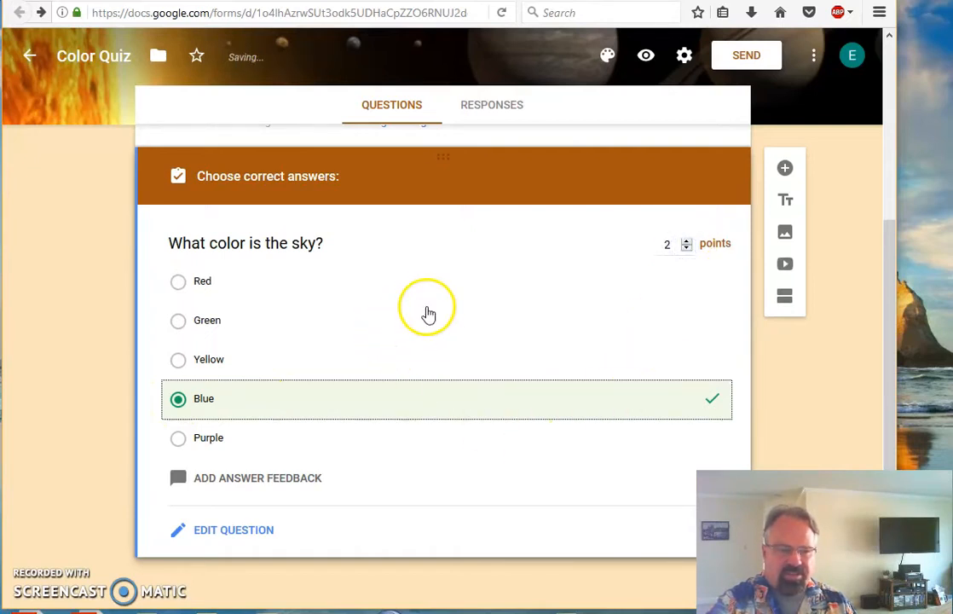
- Save answer feedback for the sky color question, "Wrong!" for incorrect and "Correct" for correct answers, and return to editing the question
click(258, 479)
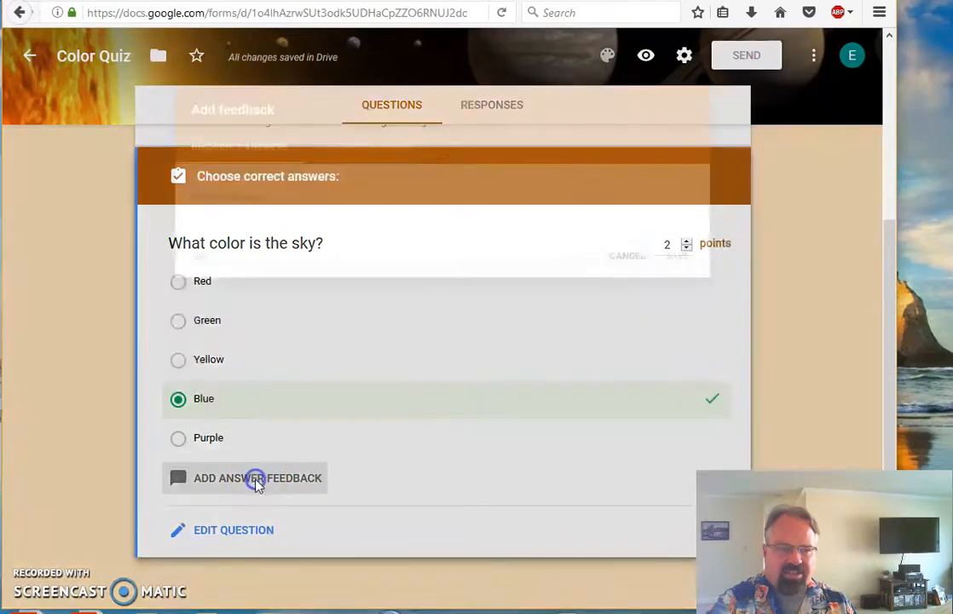
click(235, 205)
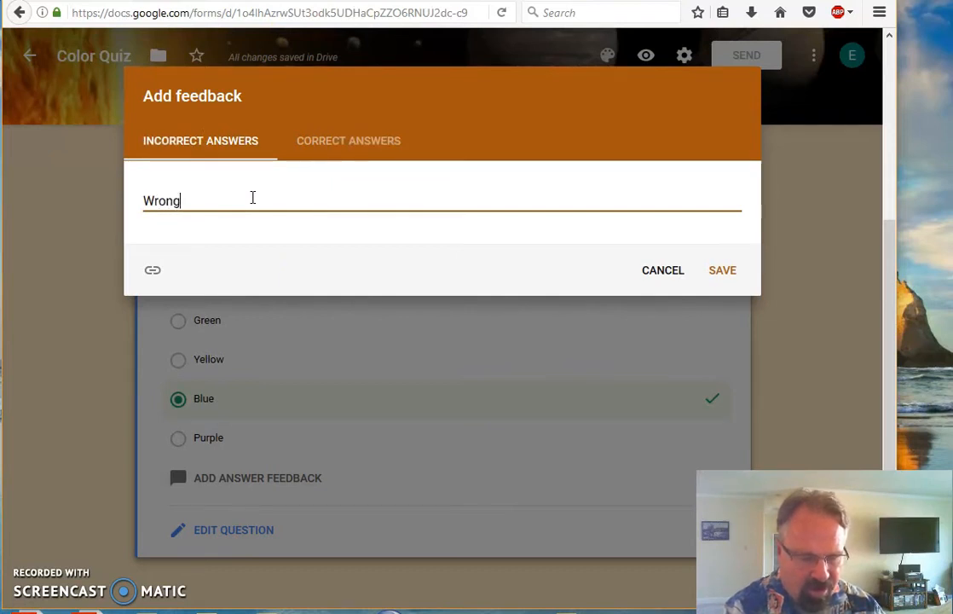
click(366, 146)
click(271, 194)
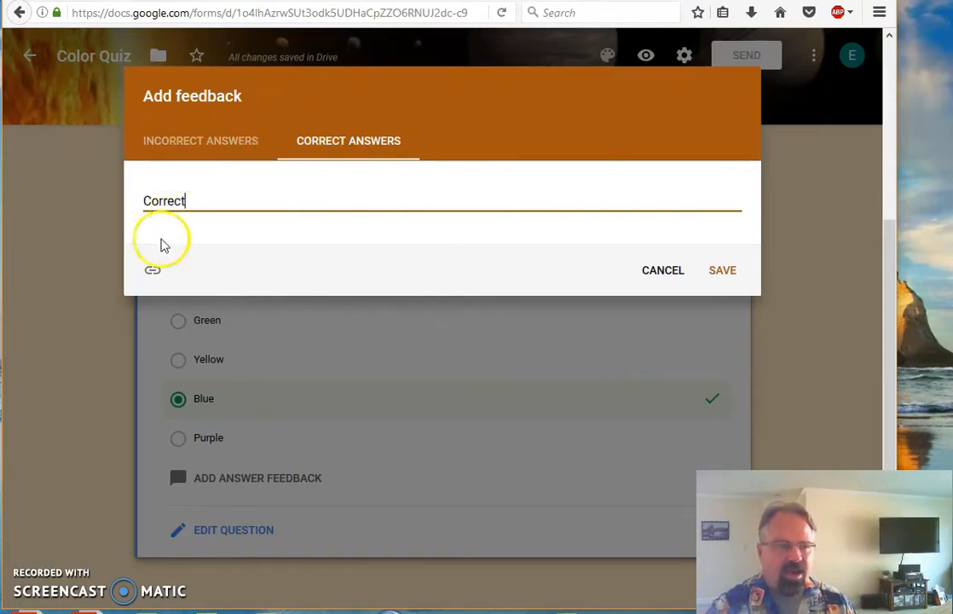
click(200, 140)
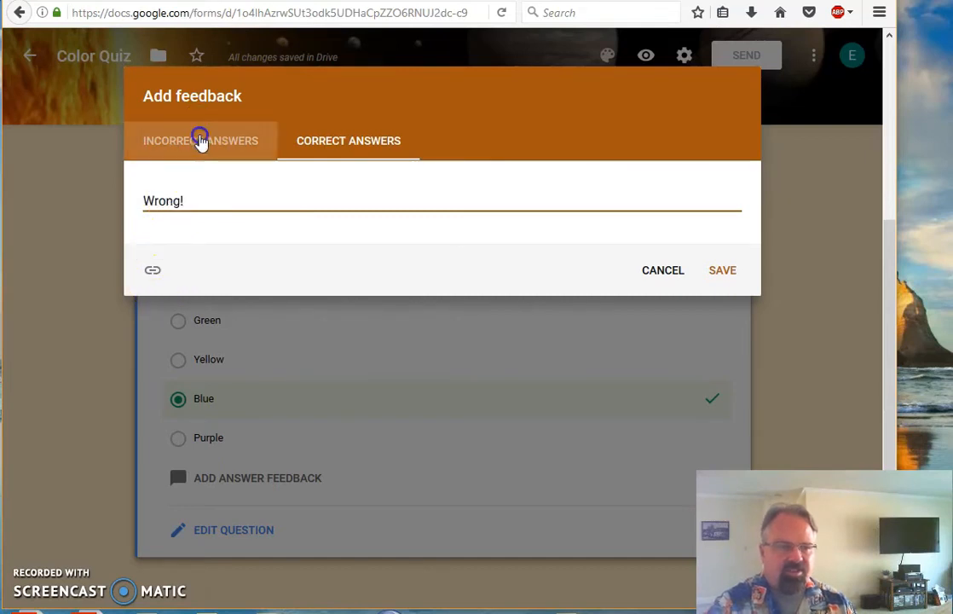
click(152, 271)
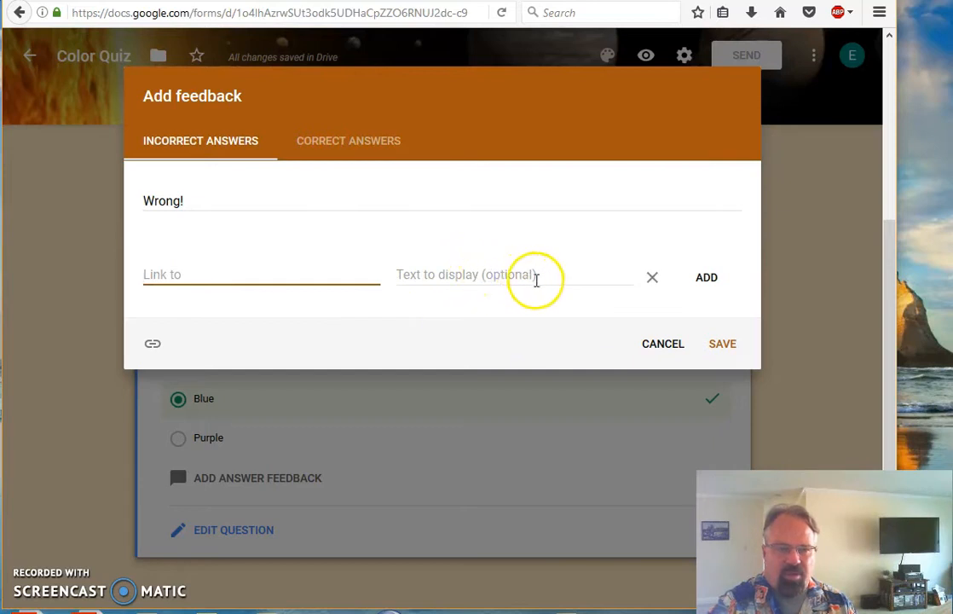
click(723, 346)
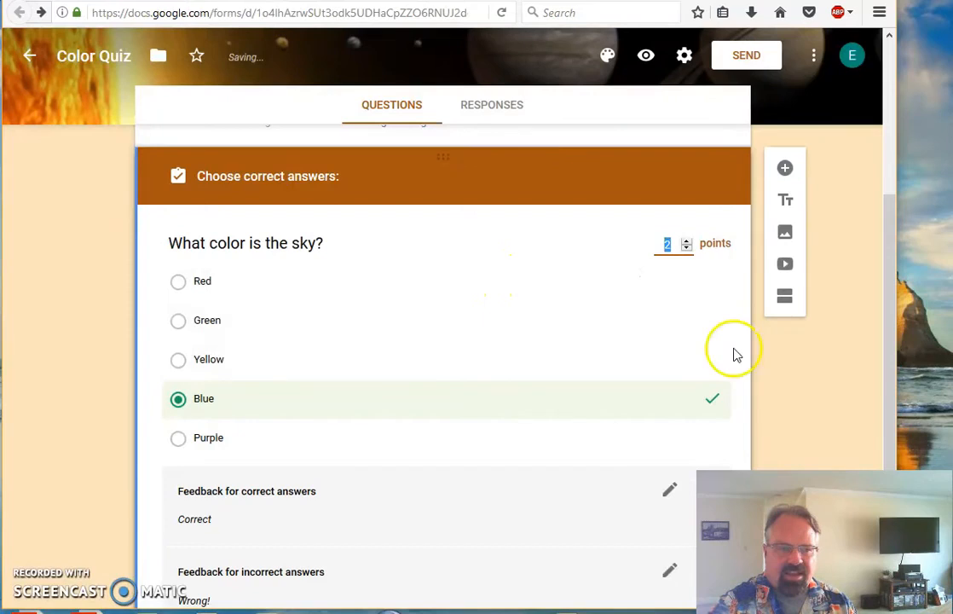
scroll(735, 354, down, 3)
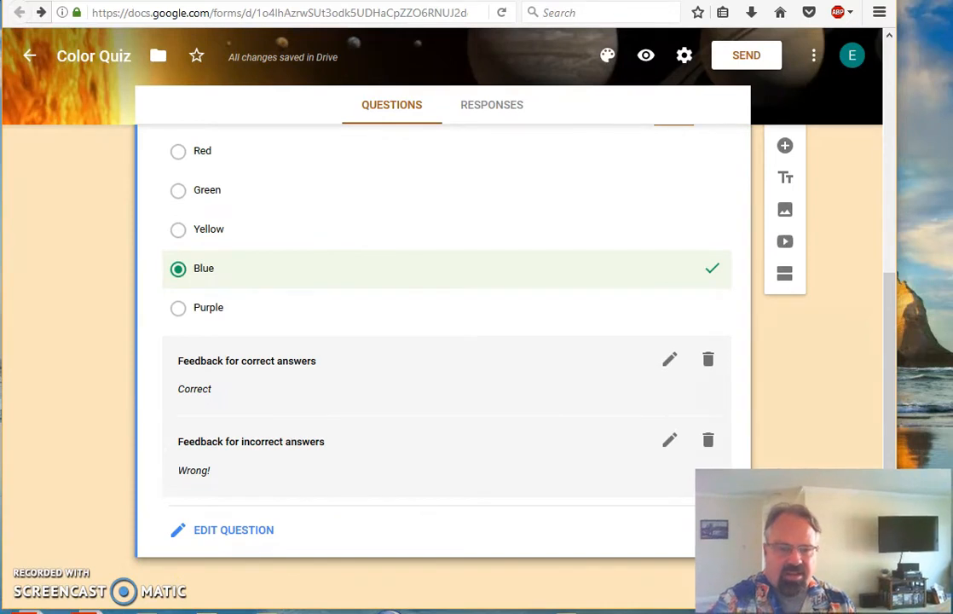
click(229, 532)
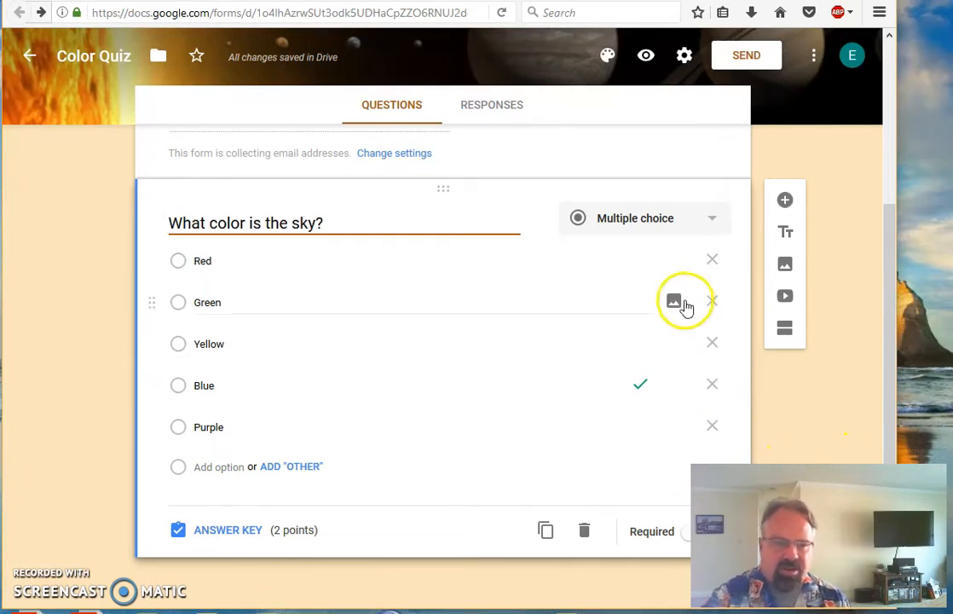
- Keep the sky color question as multiple choice, make it required and shuffle its option order
click(692, 221)
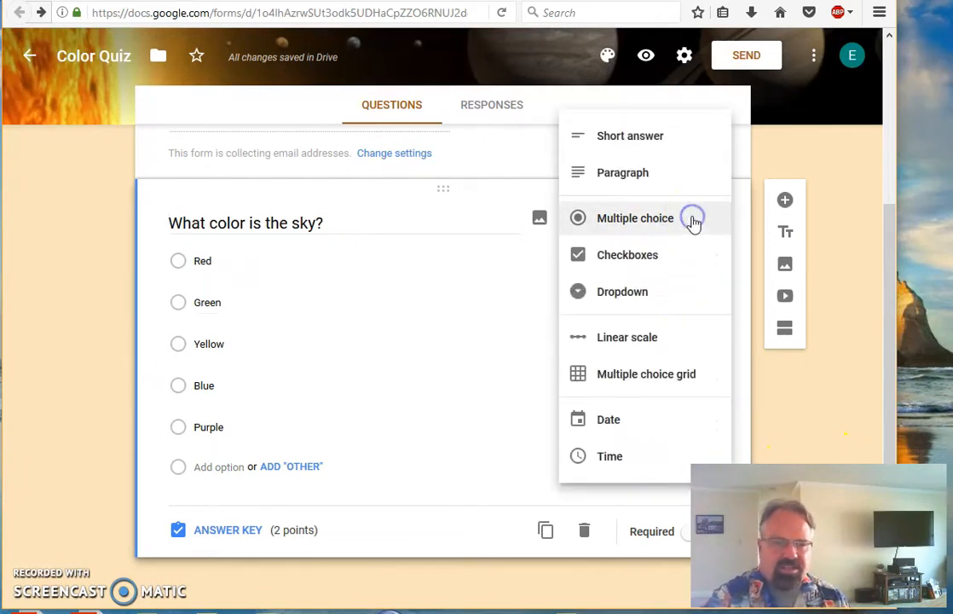
click(694, 221)
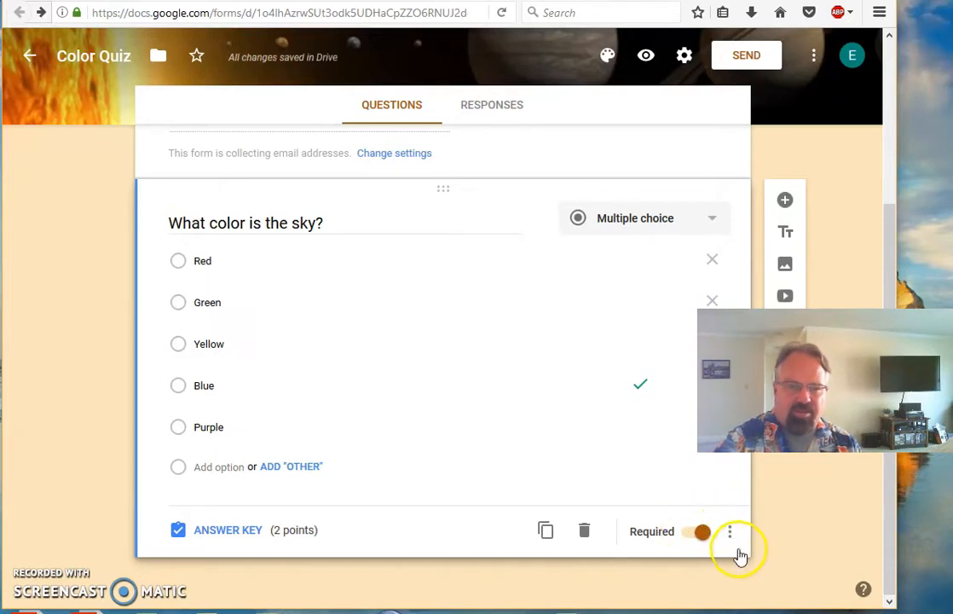
click(730, 535)
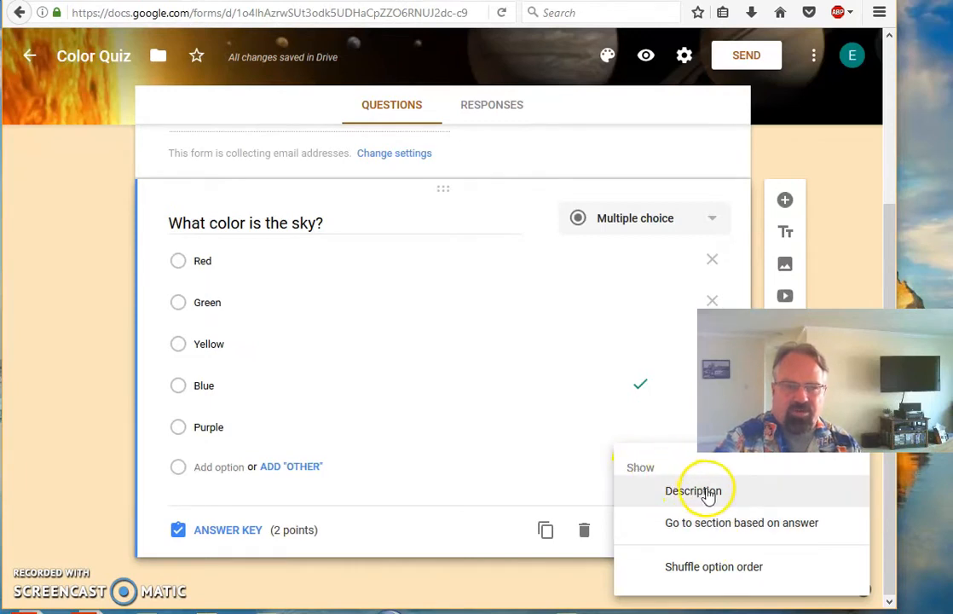
click(711, 570)
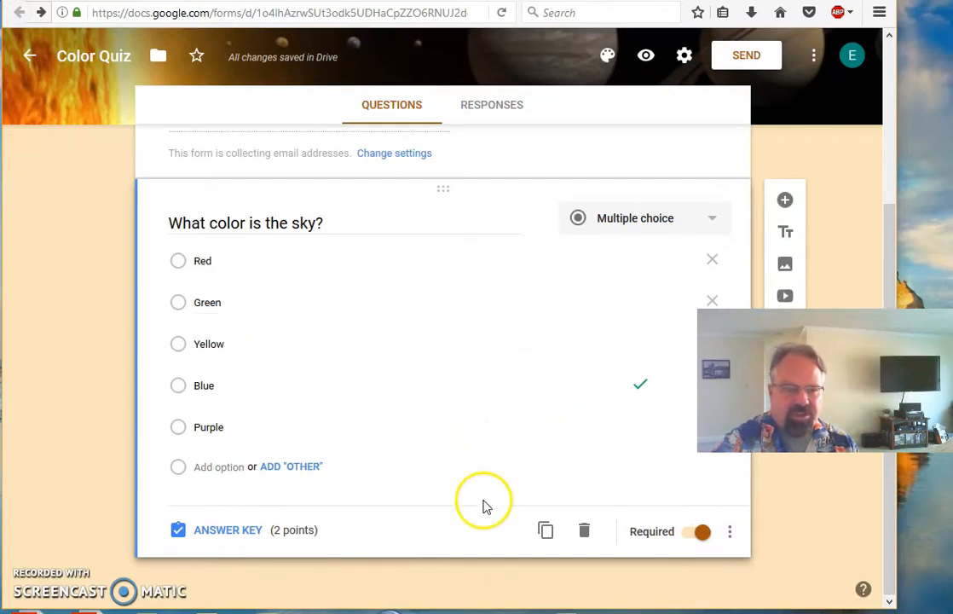
- Duplicate the sky color question as "What color is a banana?" and make Yellow its only correct answer
click(546, 532)
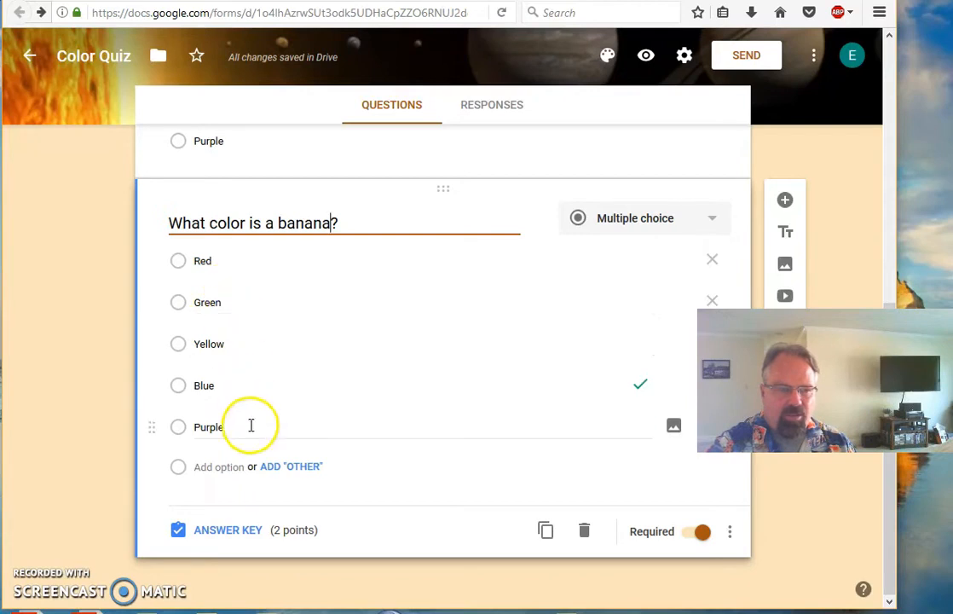
click(210, 532)
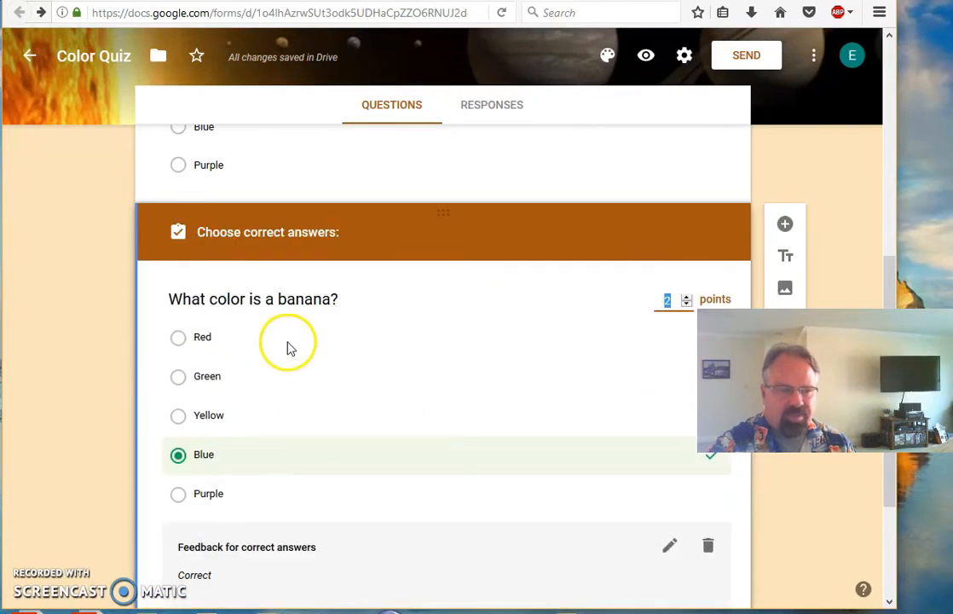
click(176, 417)
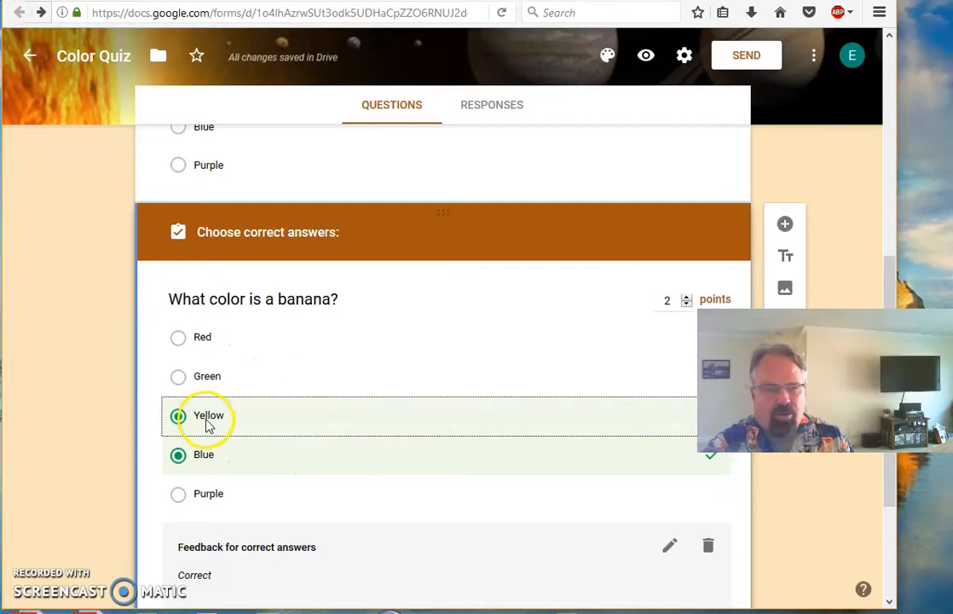
click(178, 457)
scroll(497, 433, down, 2)
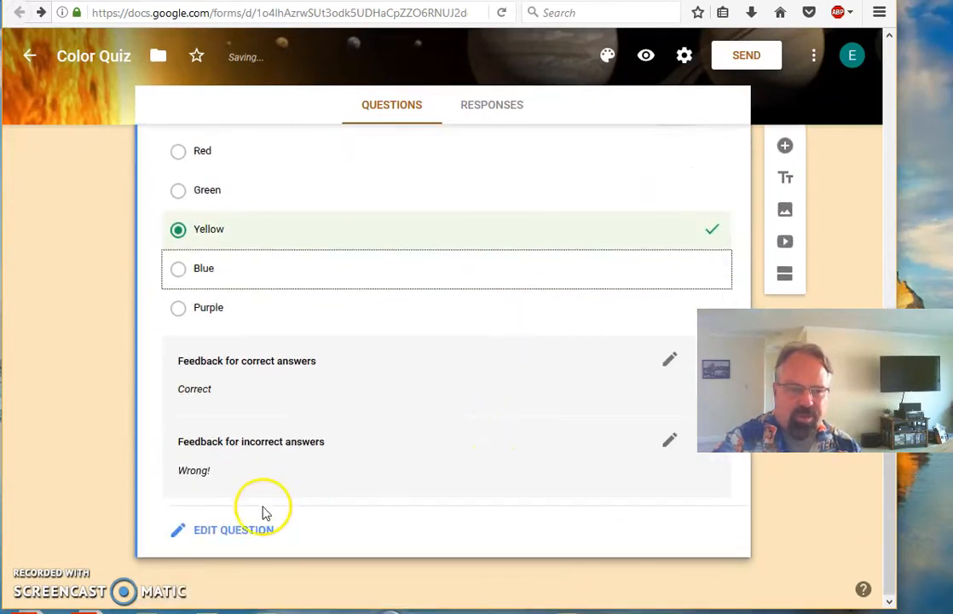
click(205, 529)
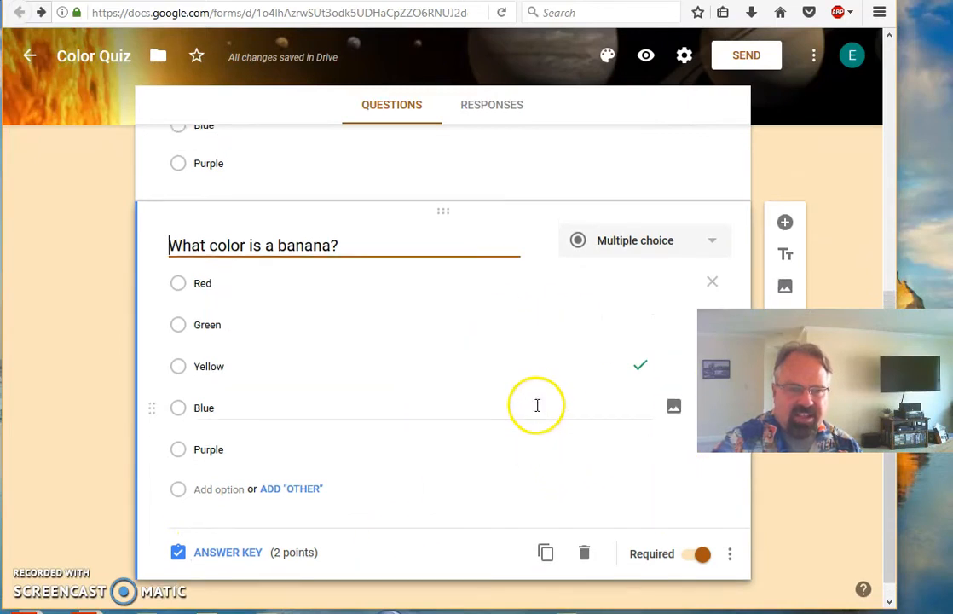
scroll(538, 406, up, 3)
scroll(537, 408, down, 3)
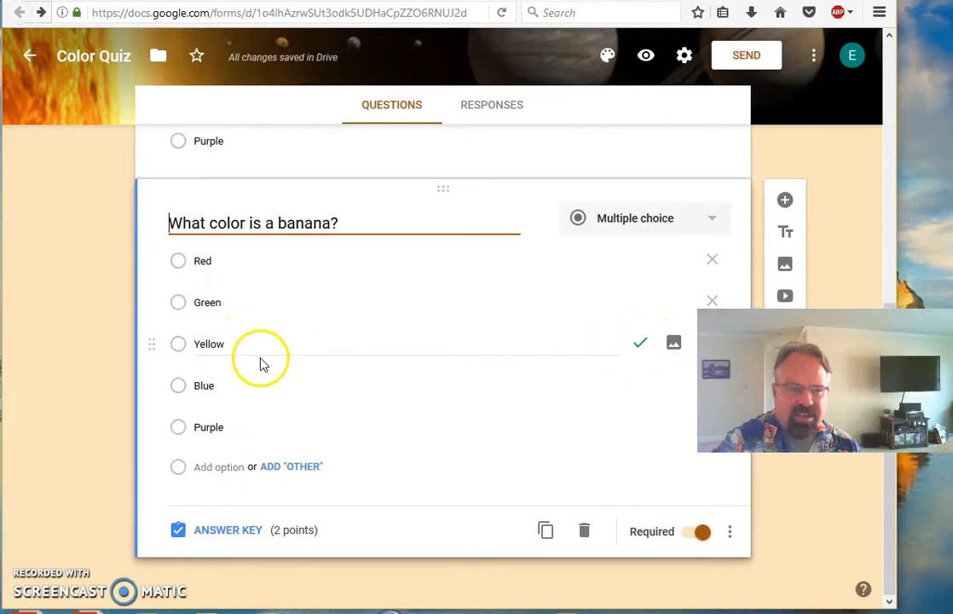
scroll(373, 386, up, 5)
click(410, 389)
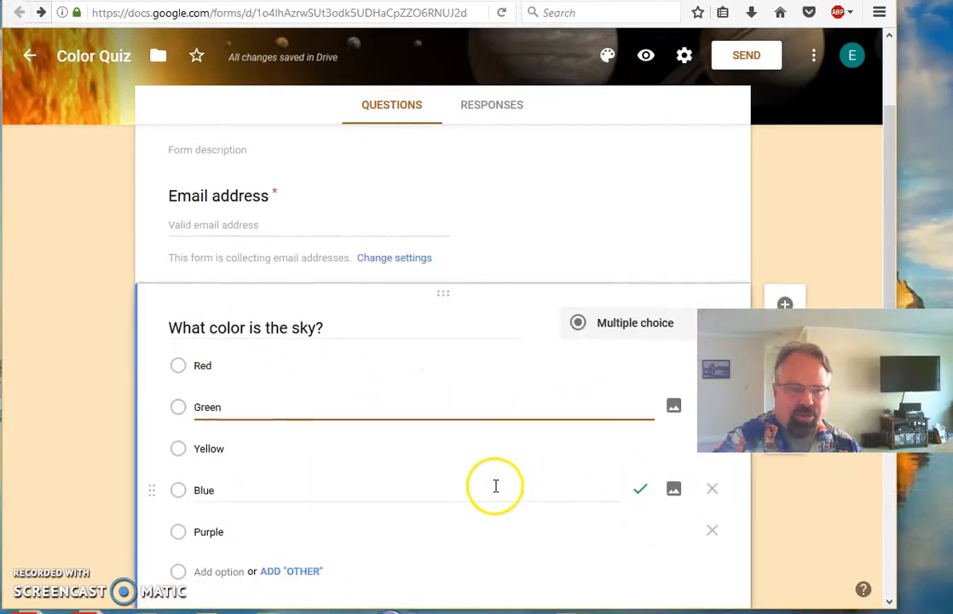
- Add a short-answer question "Name:" after the banana question and move it above the sky color question
scroll(496, 486, down, 4)
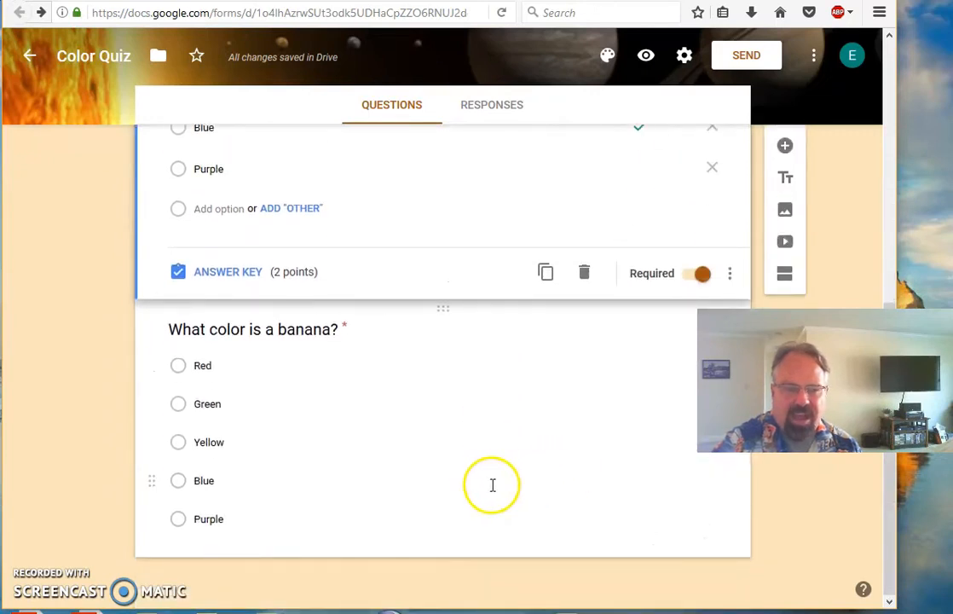
click(492, 482)
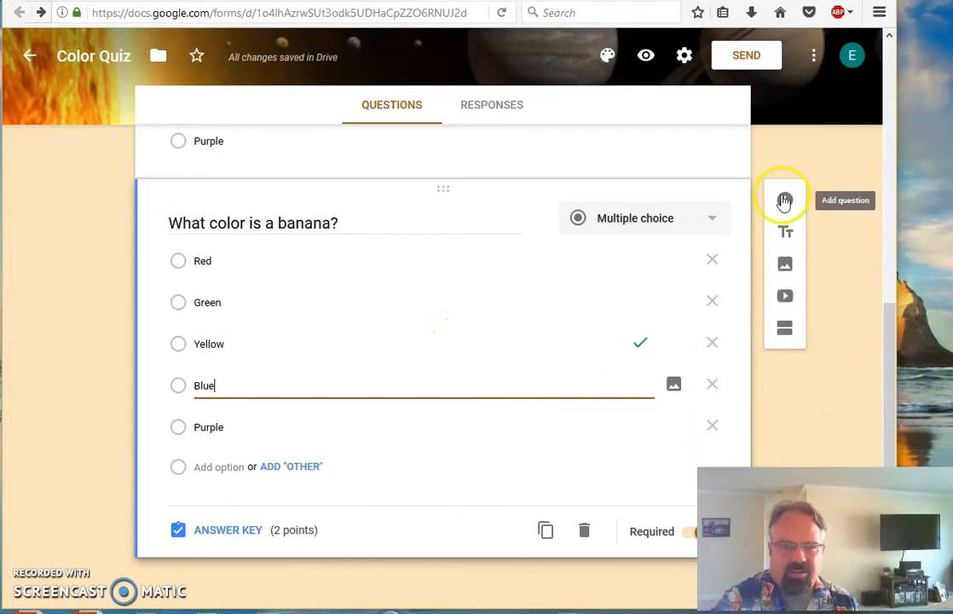
click(785, 202)
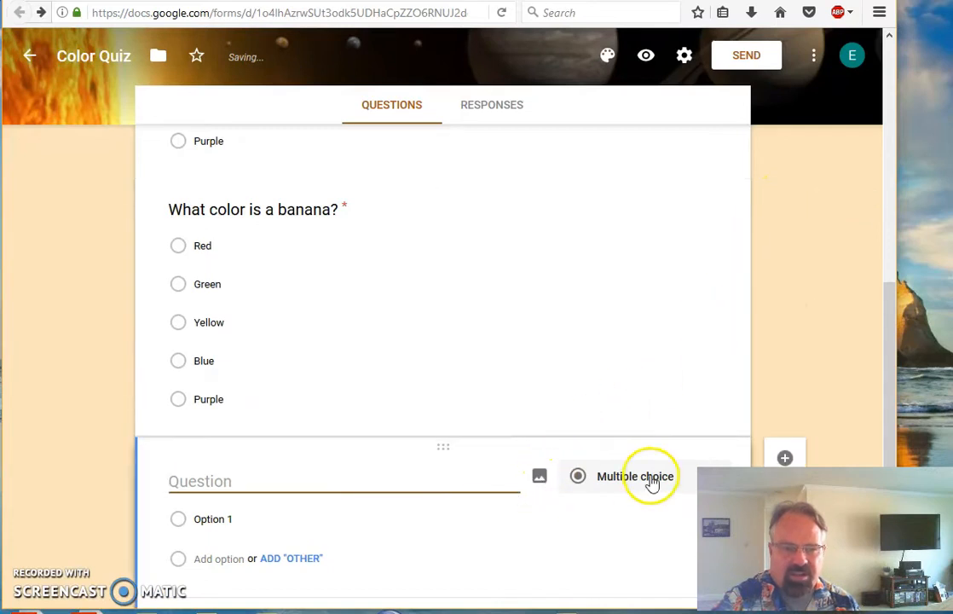
click(652, 480)
click(643, 247)
click(274, 482)
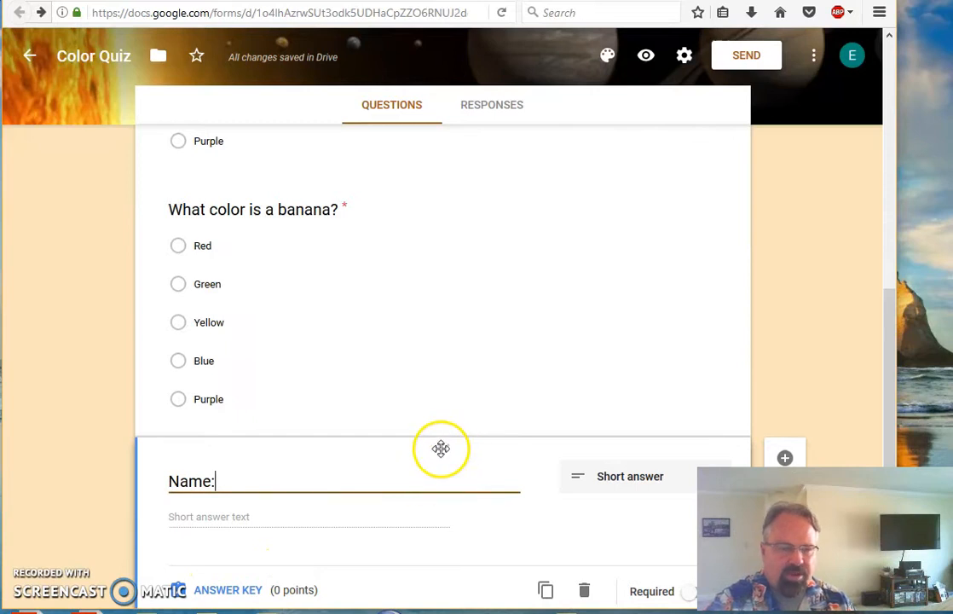
drag(440, 444, 443, 181)
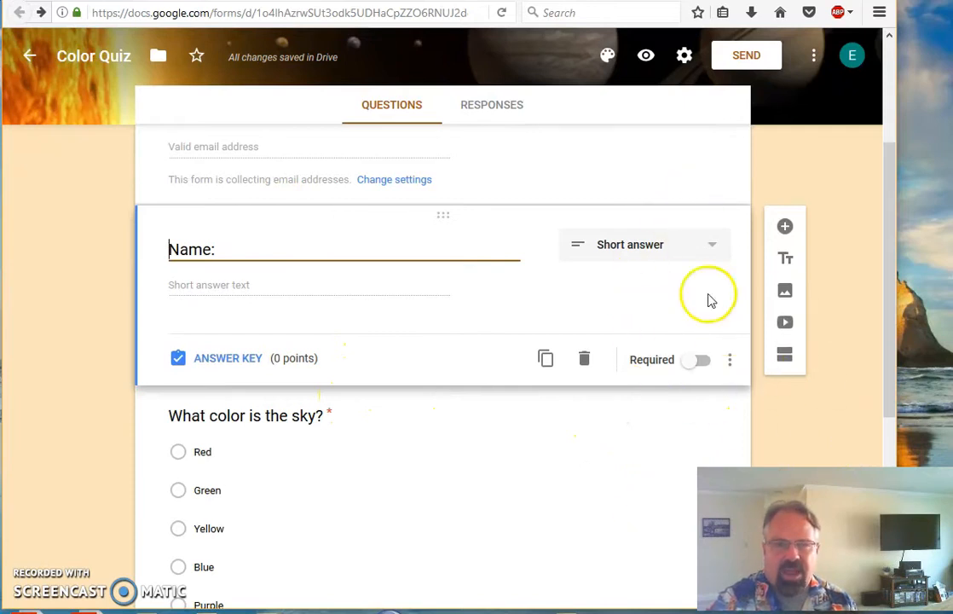
- Preview the quiz as a respondent and fill in the email address and the respondent's full name
click(645, 58)
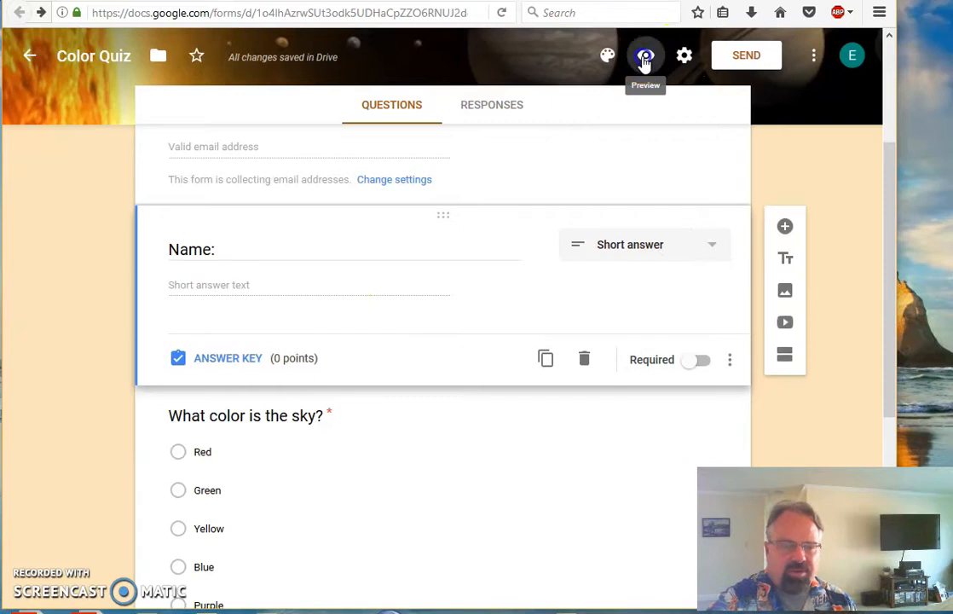
scroll(608, 220, down, 10)
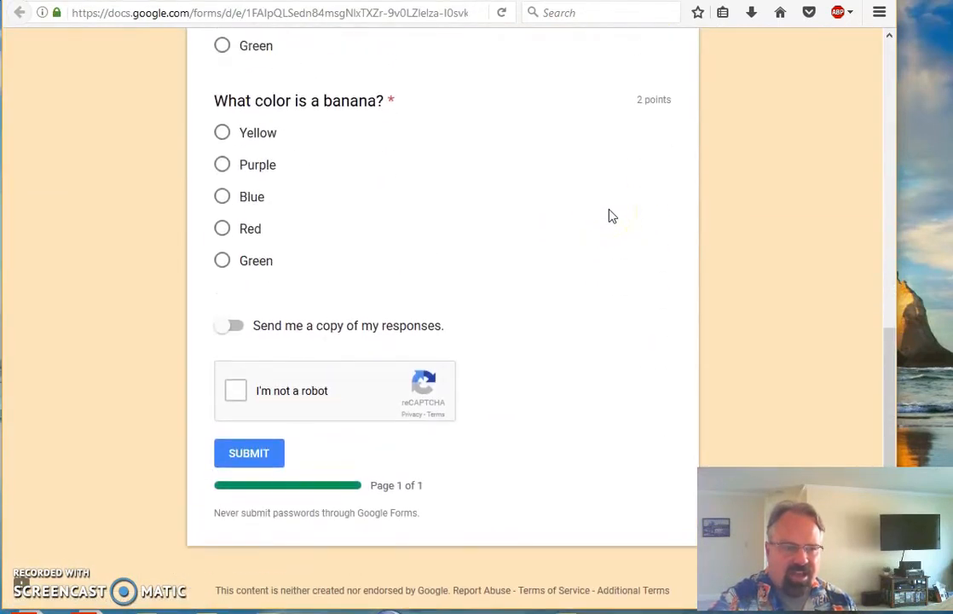
scroll(609, 215, up, 10)
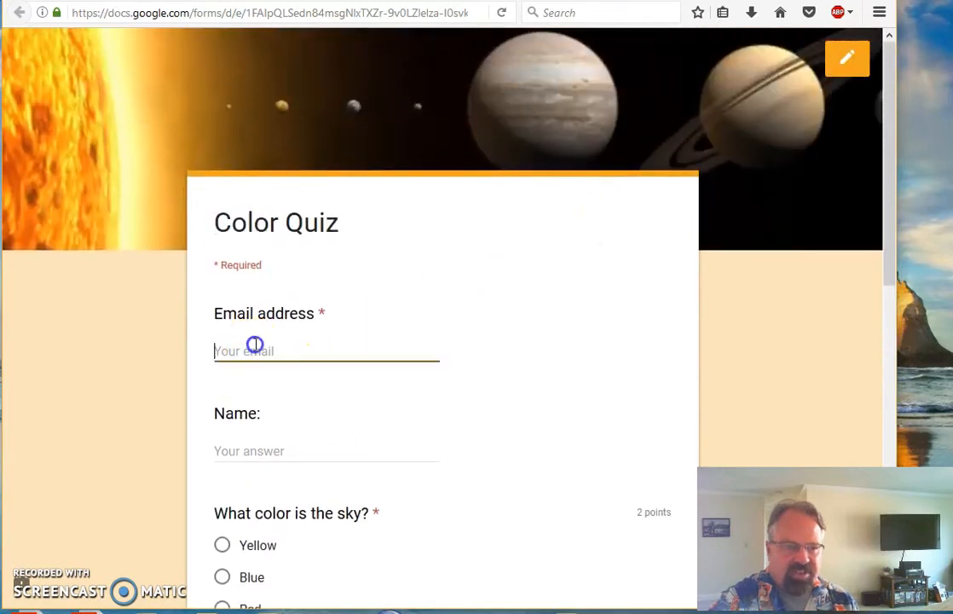
text(name)
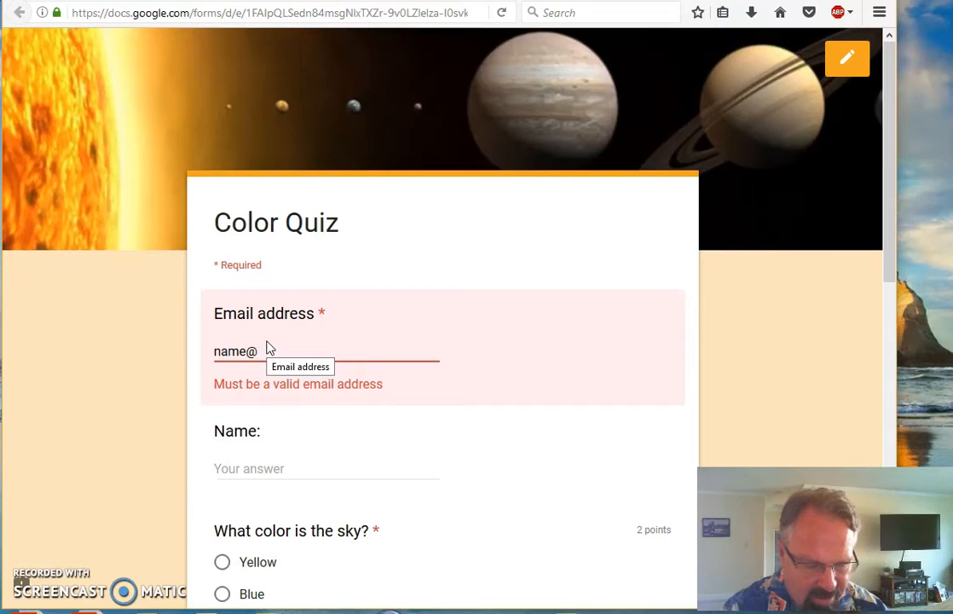
text(@mail.com)
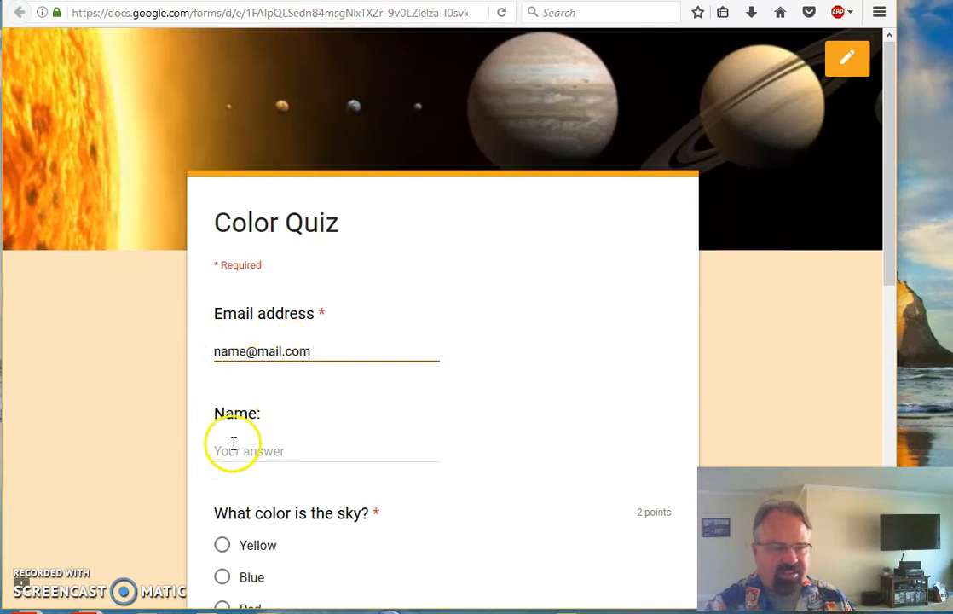
text(J)
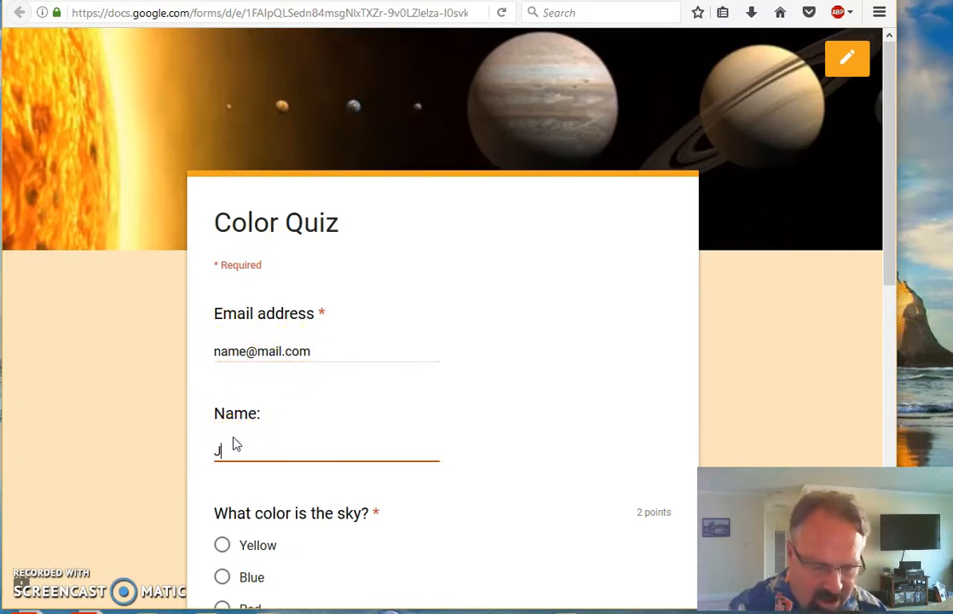
text(ohn Doe)
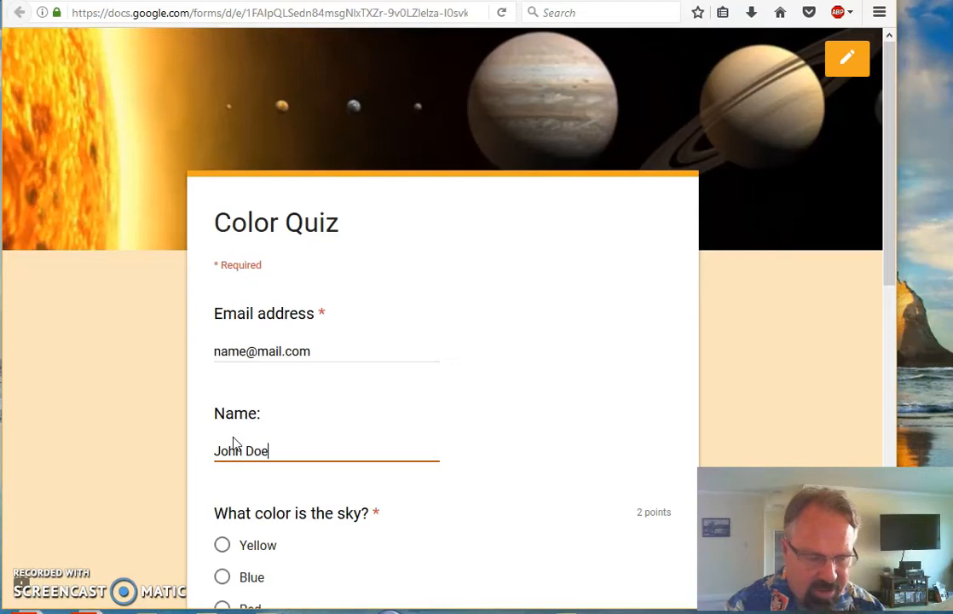
- Answer the sky color question with Blue and the banana question with Purple
scroll(272, 440, down, 5)
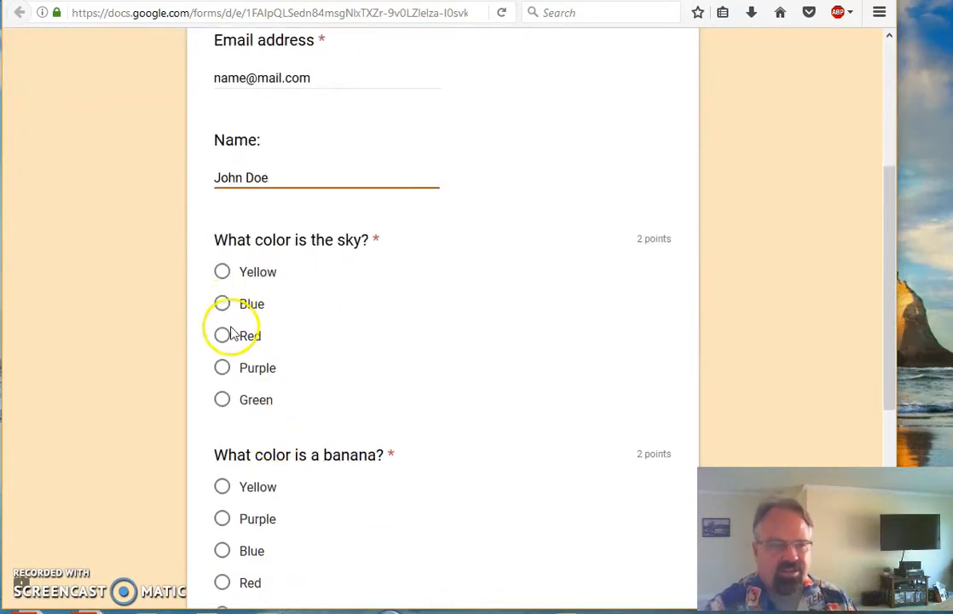
click(222, 305)
scroll(343, 323, down, 3)
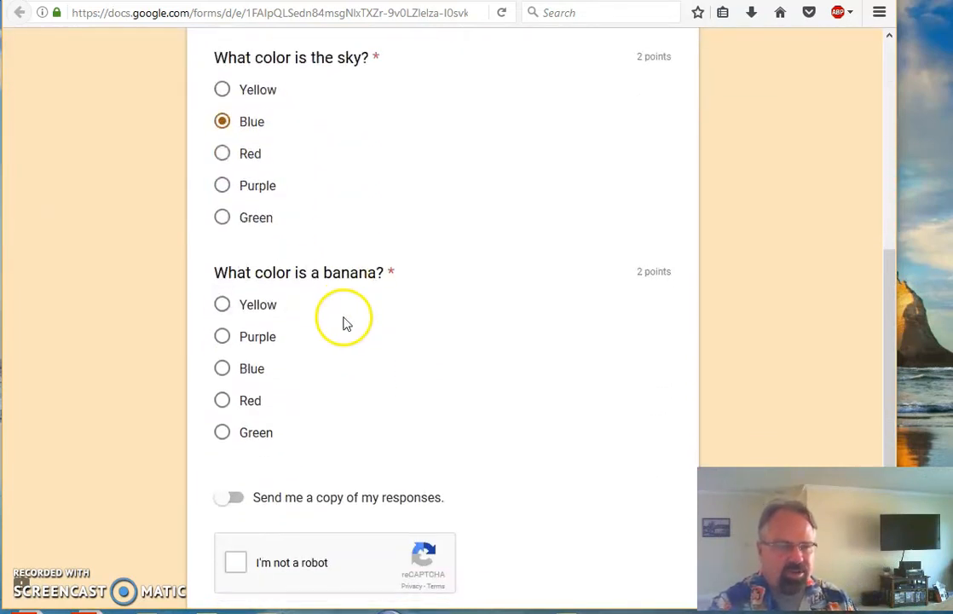
click(222, 336)
scroll(462, 300, down, 4)
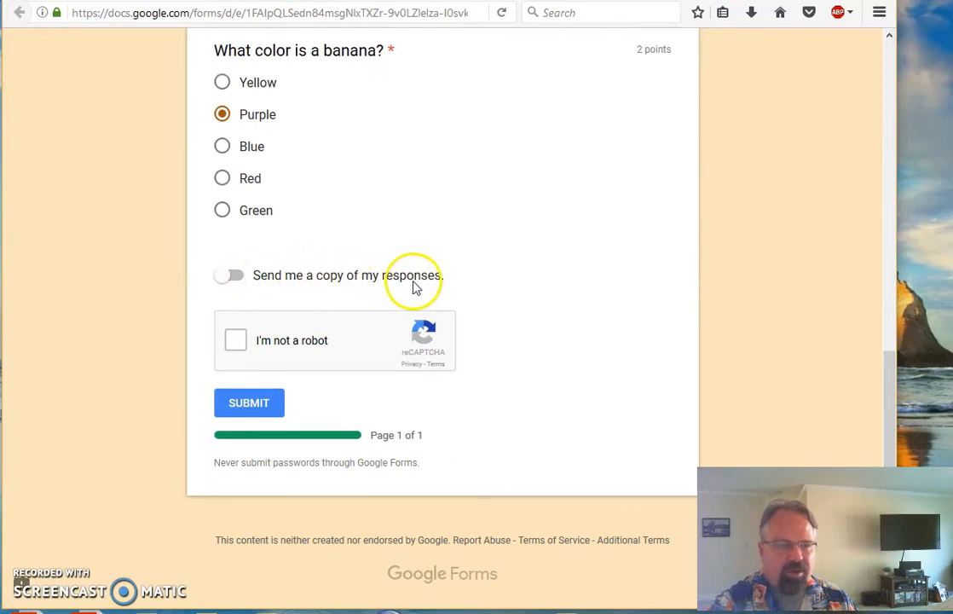
- Complete the robot check by selecting all images with cars, and submit the quiz response
click(220, 279)
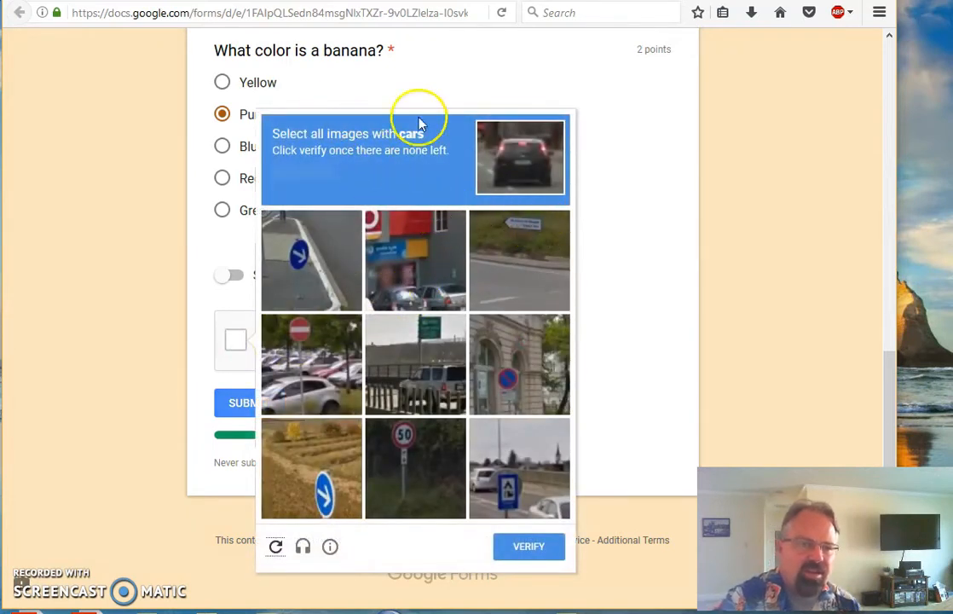
click(313, 359)
click(405, 376)
click(417, 275)
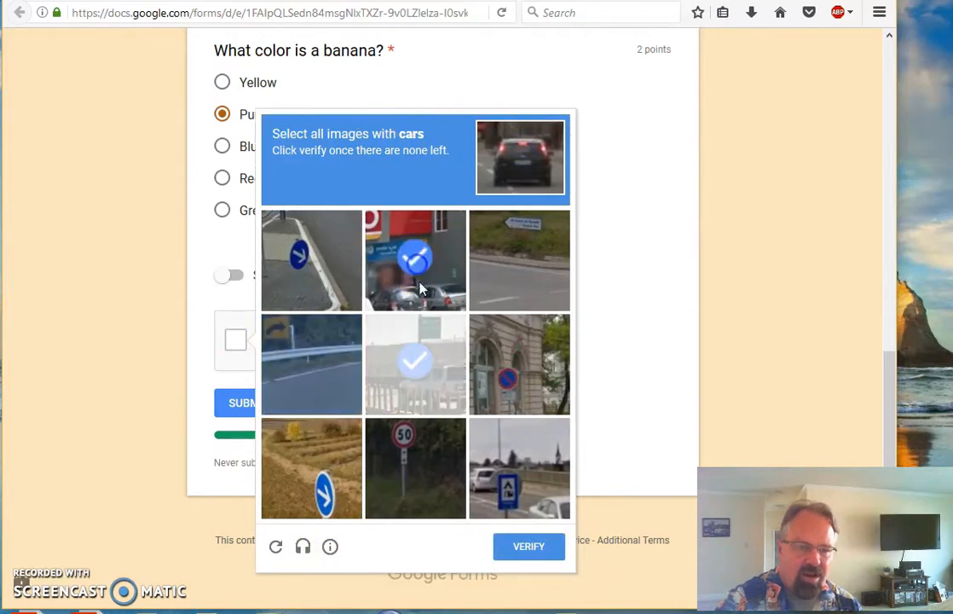
click(529, 490)
click(531, 553)
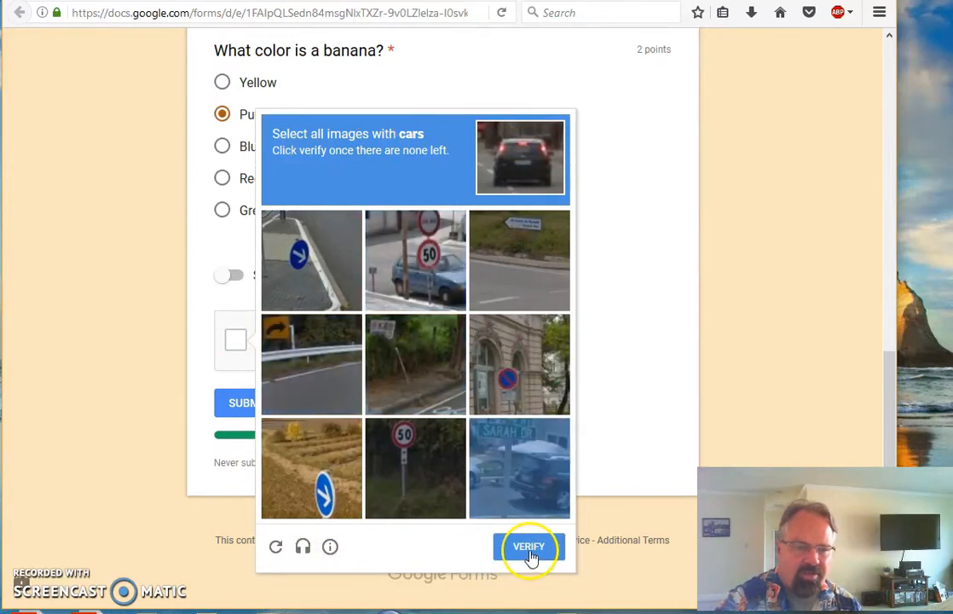
click(528, 481)
click(420, 254)
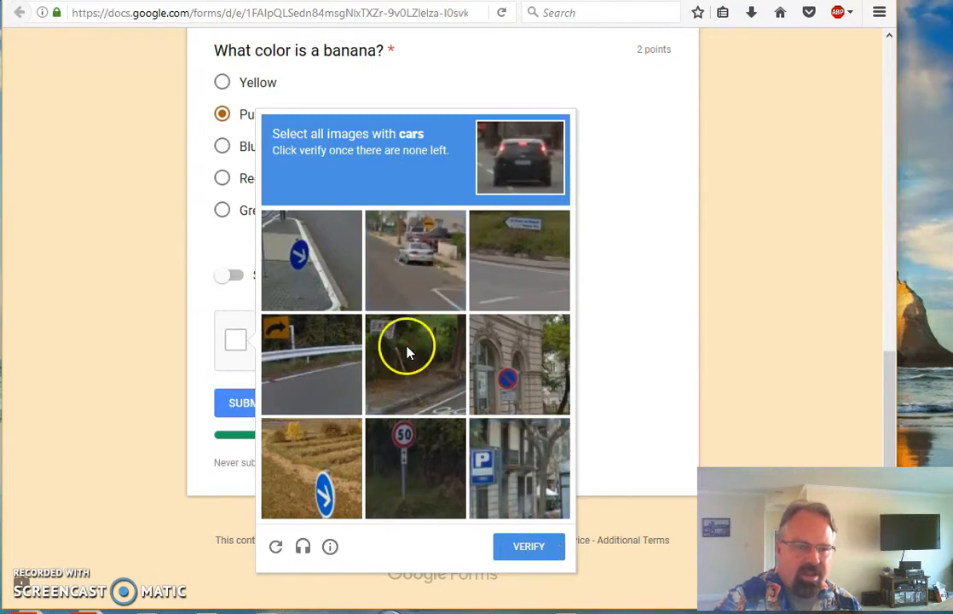
click(415, 260)
click(534, 553)
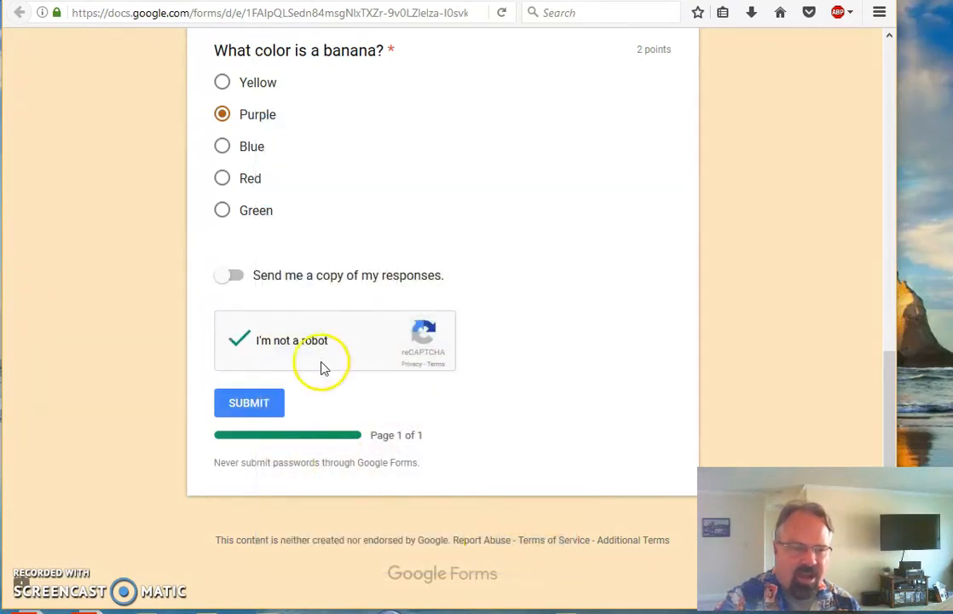
click(239, 408)
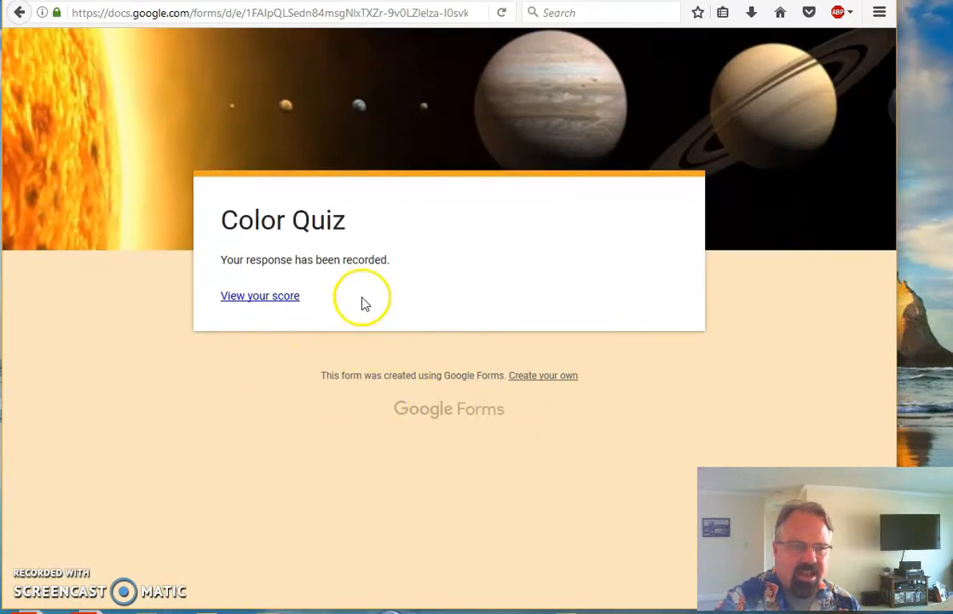
- Review the submitted response's score, marked answers and feedback, and return to the form editor
click(261, 303)
scroll(418, 288, down, 9)
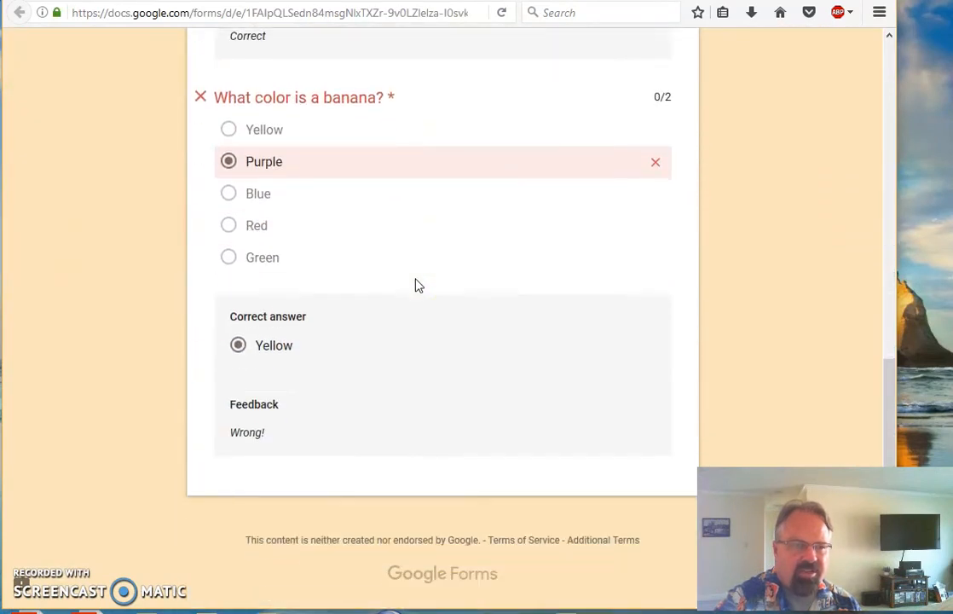
scroll(413, 286, up, 5)
click(382, 322)
scroll(419, 399, up, 3)
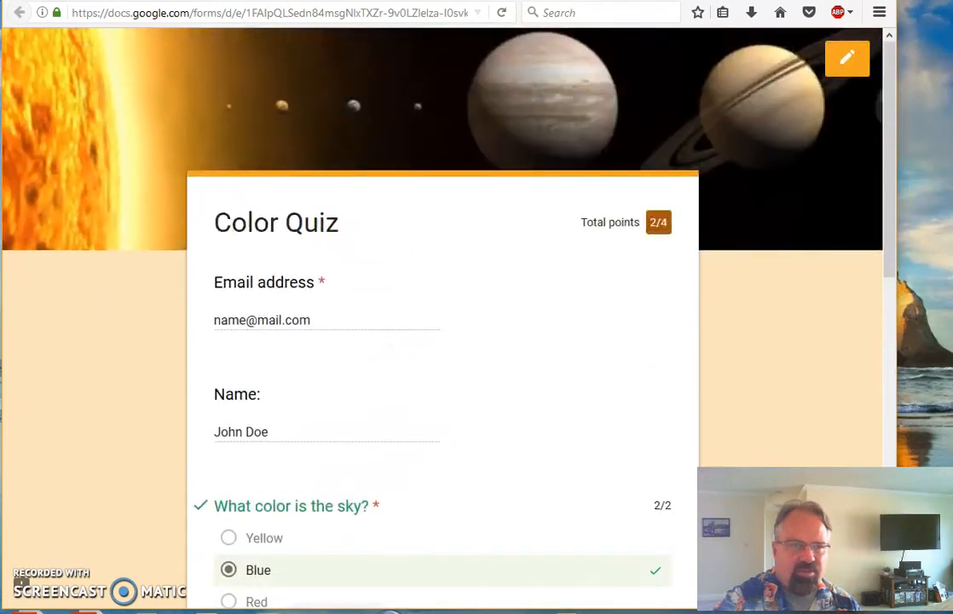
key(ctrl+Tab)
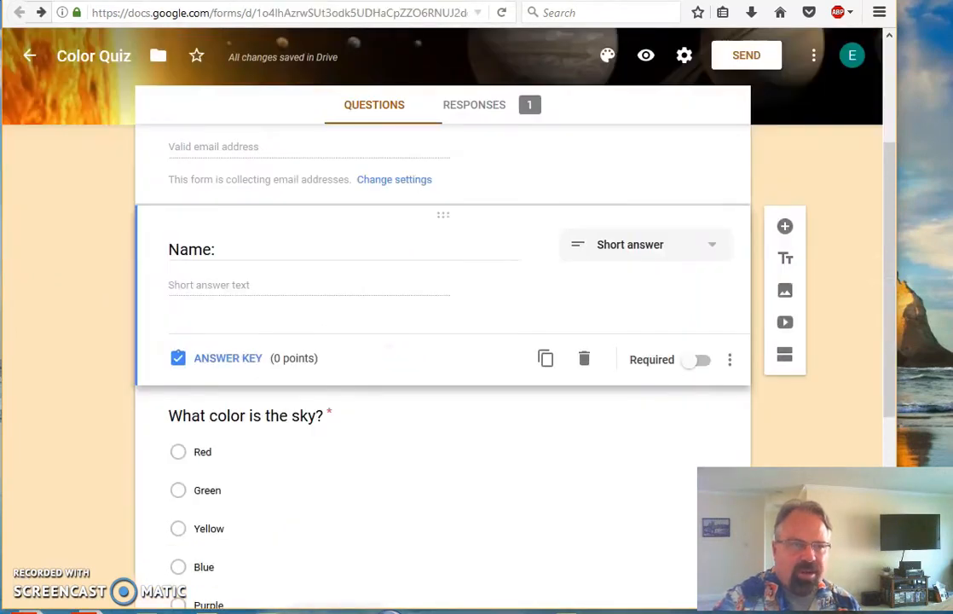